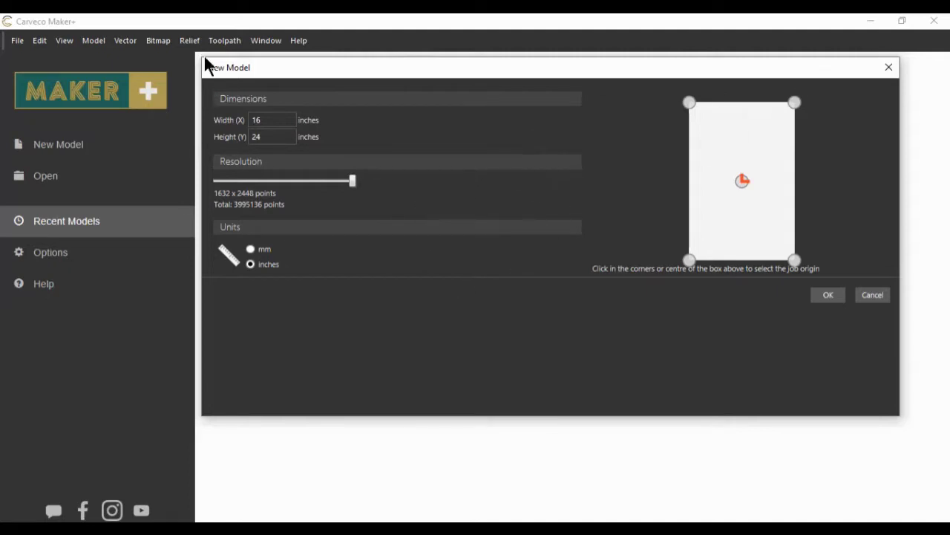
- Create the 16 × 24 inch model at 1632 × 2448 points with a centre job origin
mouse_move(199, 60)
left_mouse_down()
mouse_move(221, 94)
mouse_move(197, 53)
mouse_move(214, 83)
mouse_move(206, 63)
left_mouse_up()
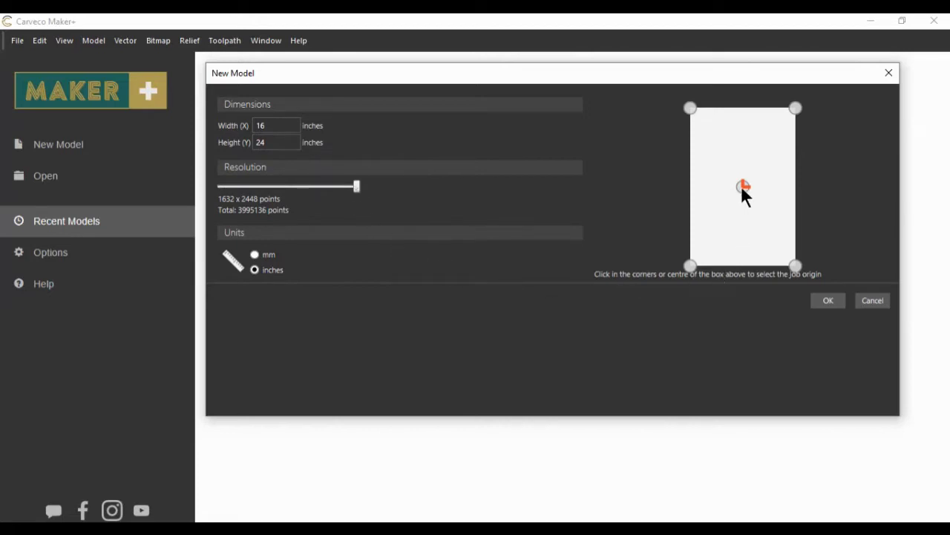
left_click(826, 300)
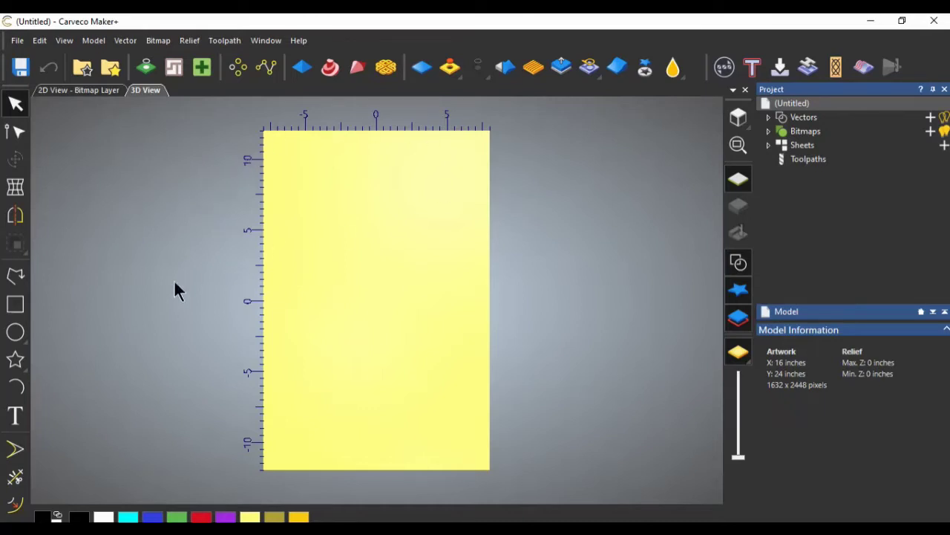
- Draw a rectangle vector covering the full 16 × 24 inch page in the 2D view
left_click(64, 97)
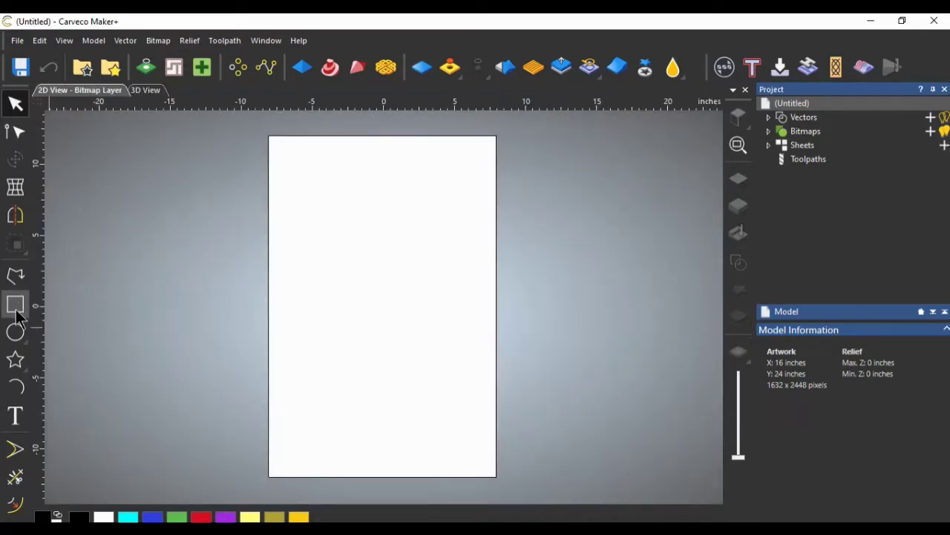
left_click(16, 307)
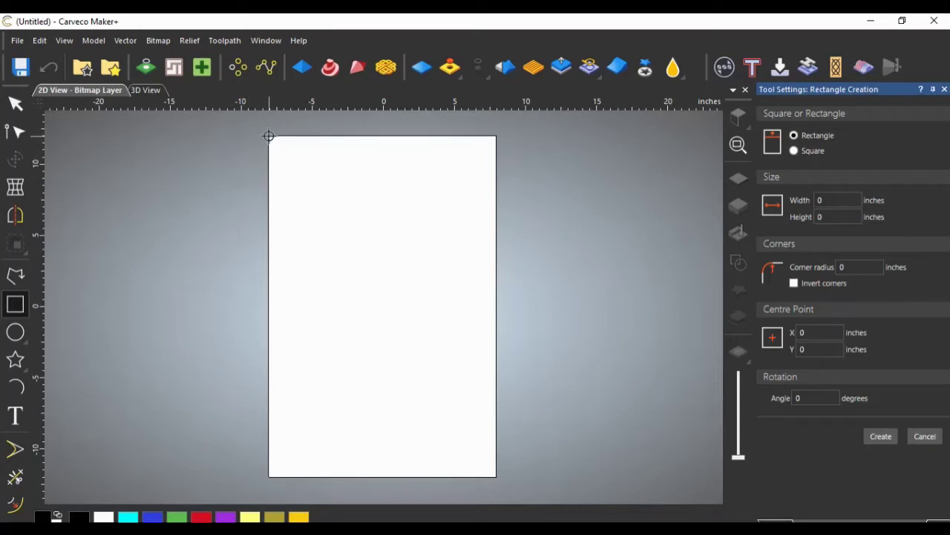
left_click_drag(269, 136, 497, 476)
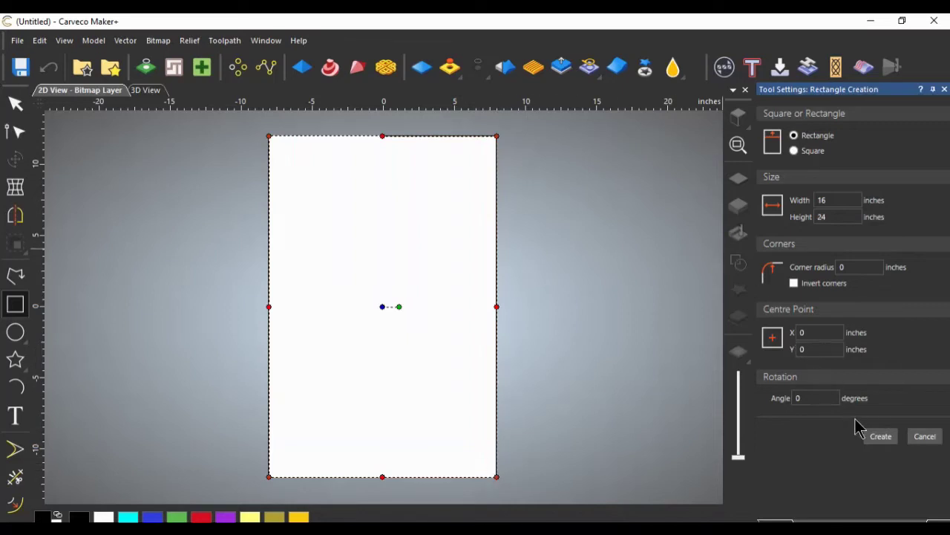
left_click(880, 437)
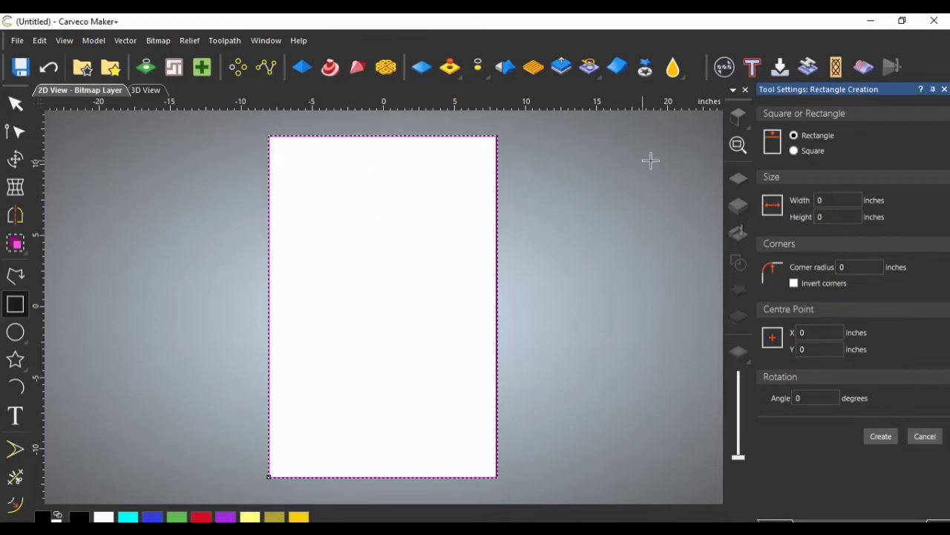
left_click(945, 89)
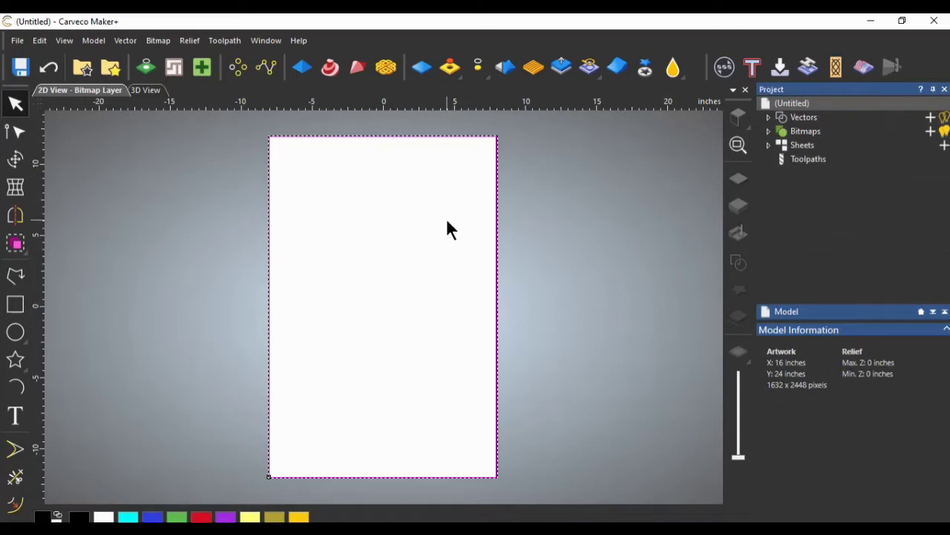
scroll(520, 215, "down", 2)
scroll(396, 304, "up", 2)
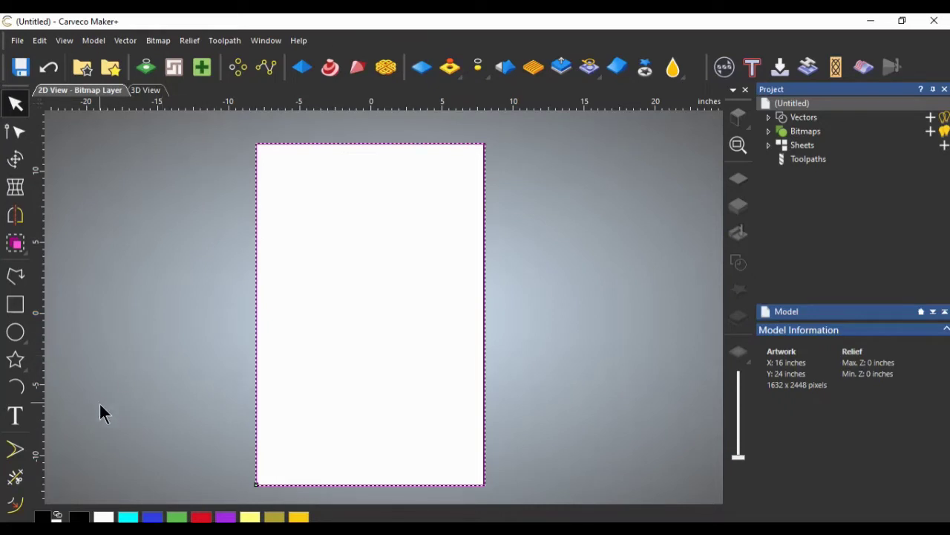
- Offset the border rectangle 0.5 inches inward with sharp corners
left_click(18, 508)
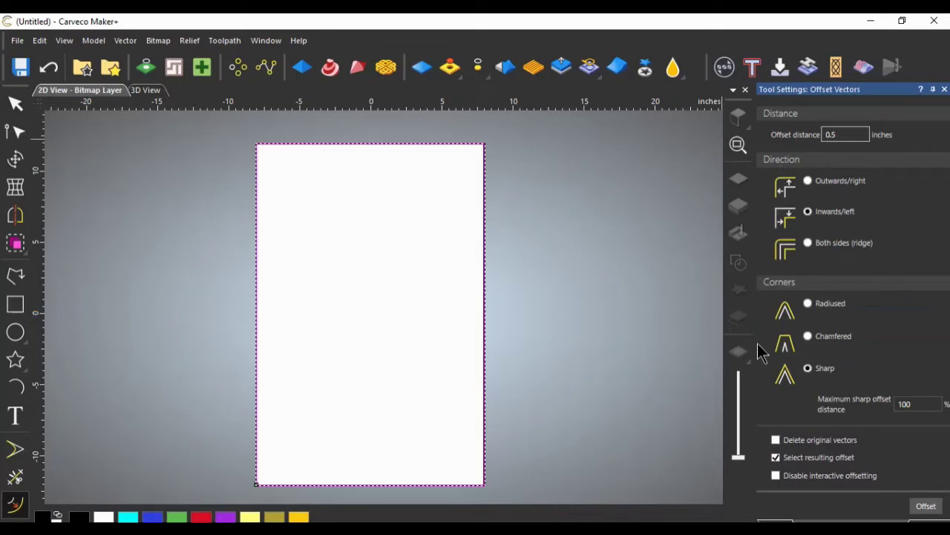
left_click(835, 135)
type("5")
left_click(926, 505)
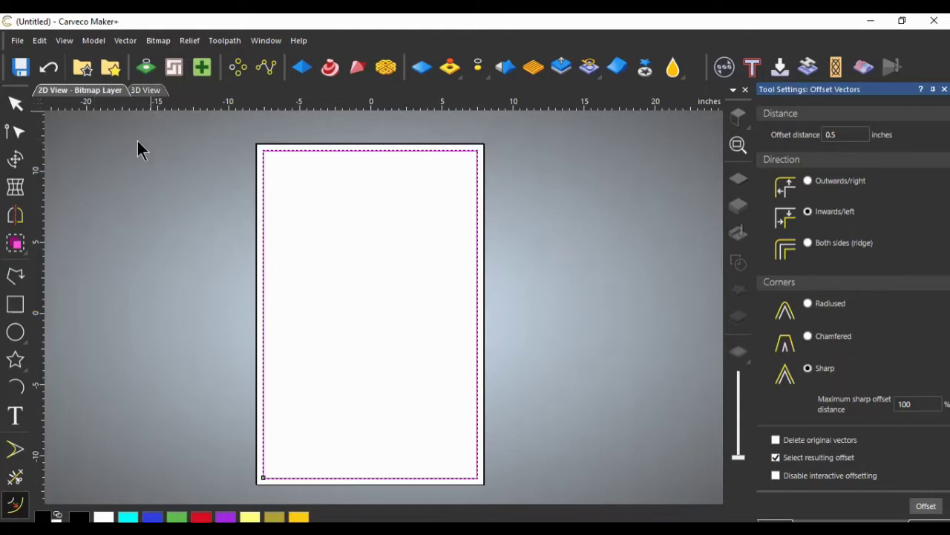
key("F12")
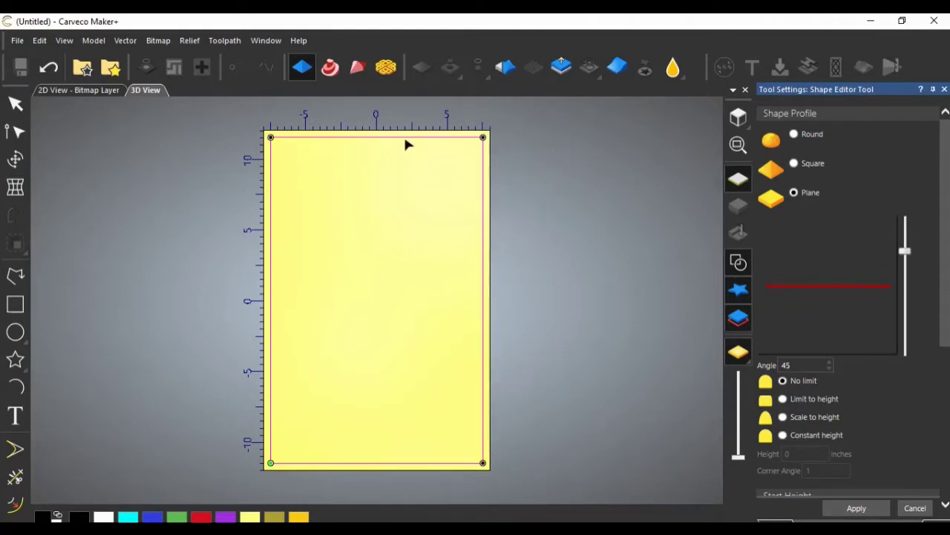
- Apply a flat Plane profile at 0.25 inch start height to the outer border rectangle
left_click(558, 189)
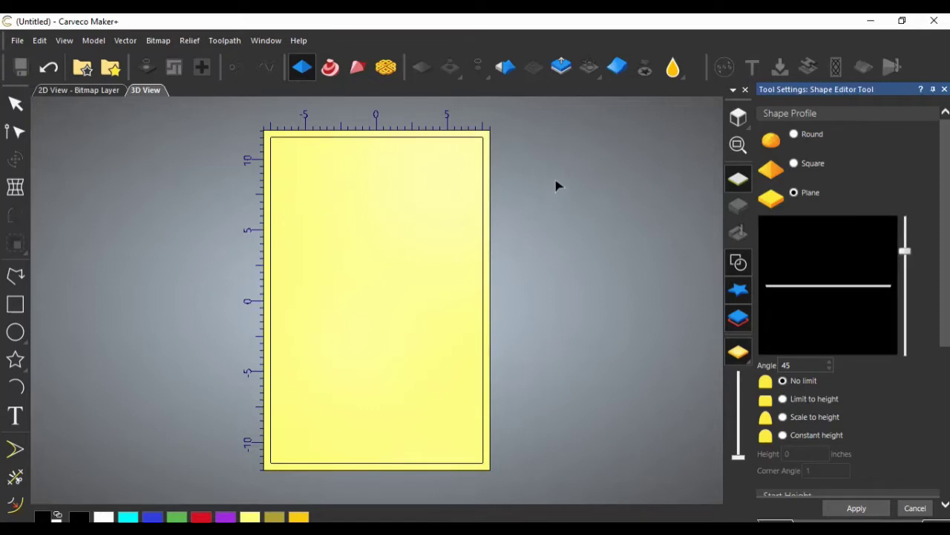
left_click(495, 152)
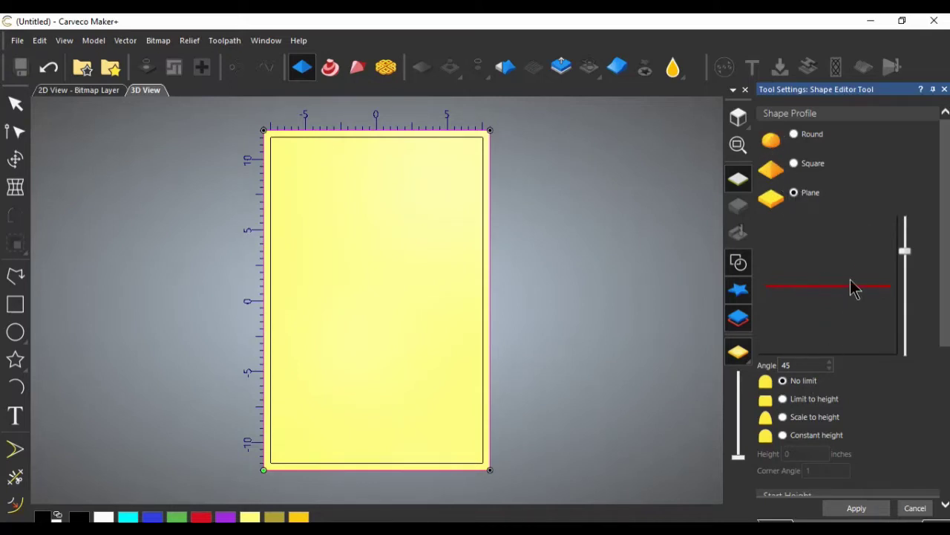
scroll(854, 285, "down", 3)
scroll(858, 289, "down", 3)
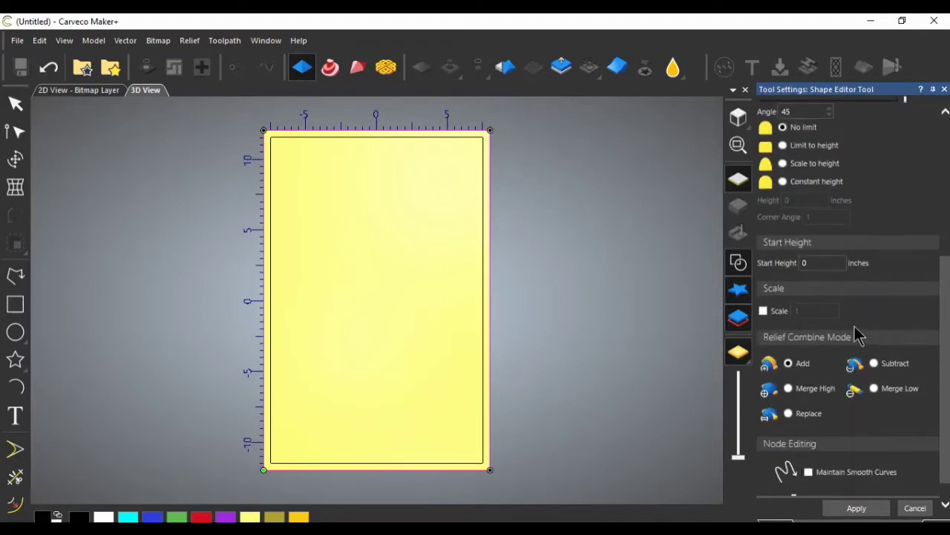
left_click(822, 265)
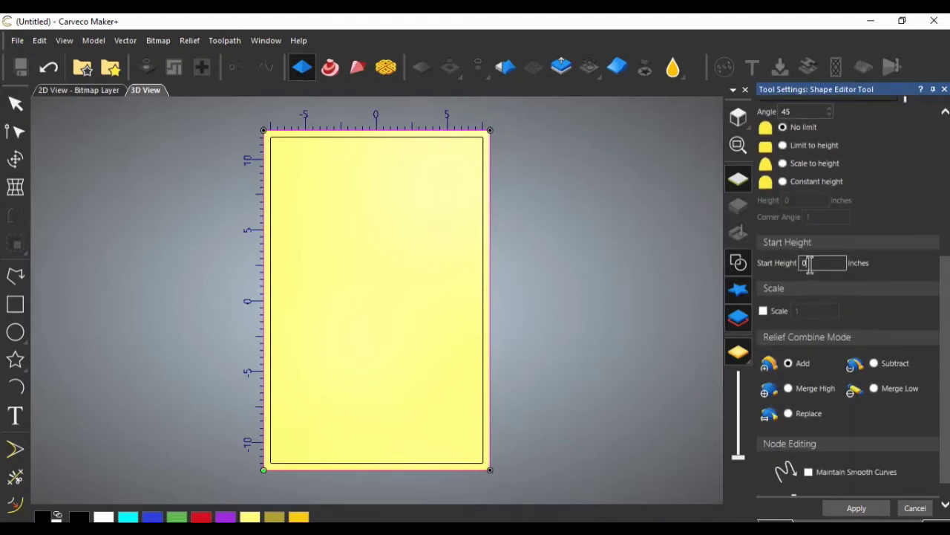
type(".25")
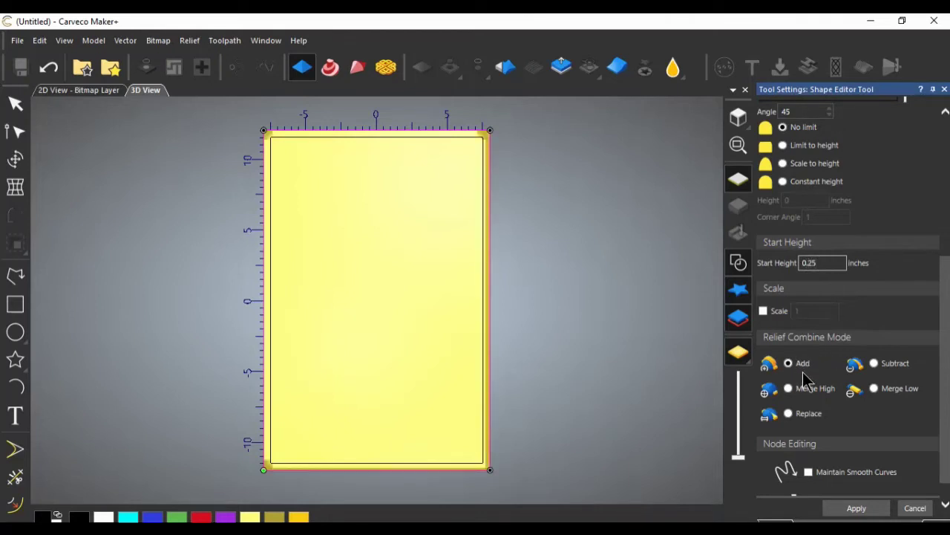
scroll(827, 327, "down", 1)
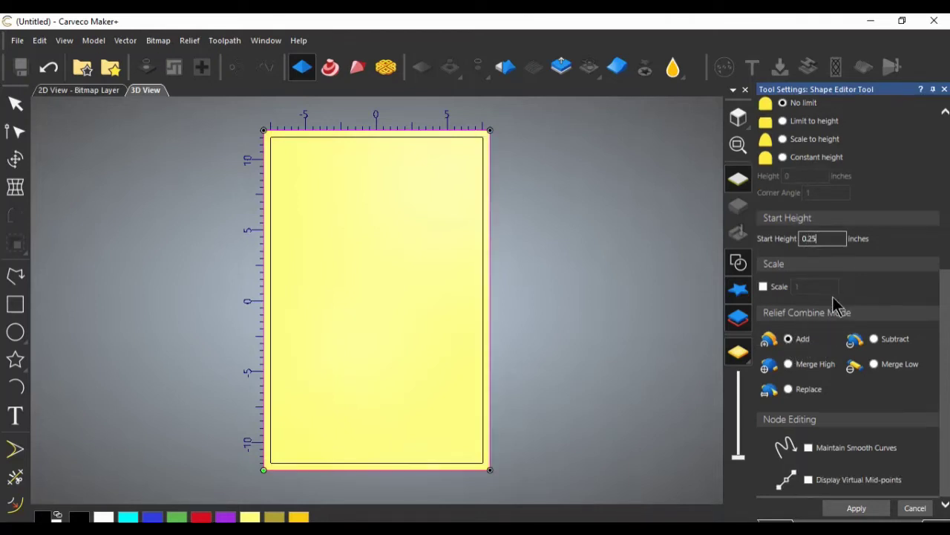
left_click(856, 509)
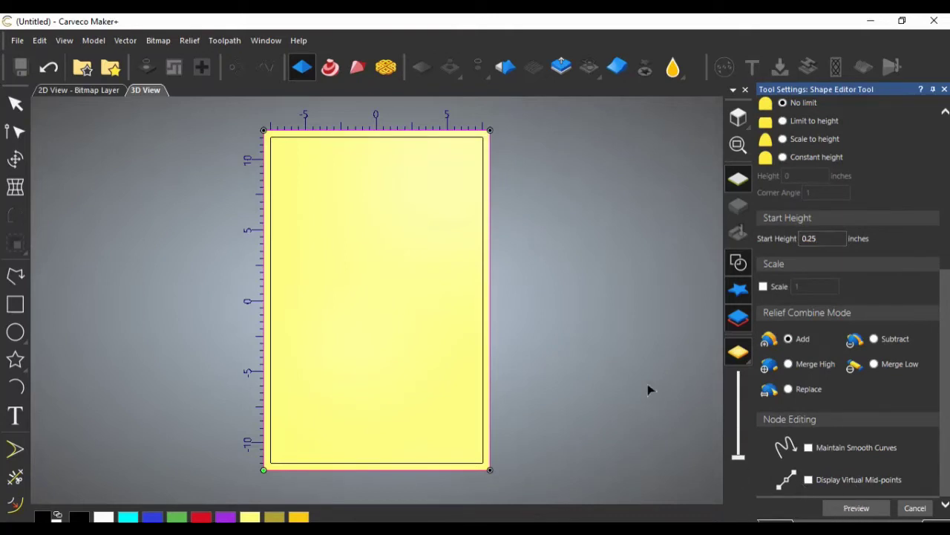
left_click(944, 89)
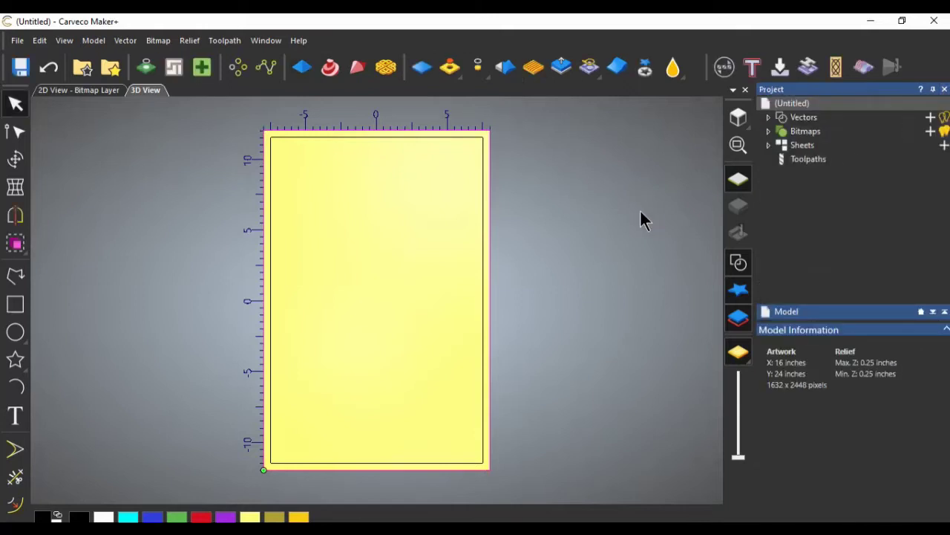
left_click_drag(656, 222, 380, 286)
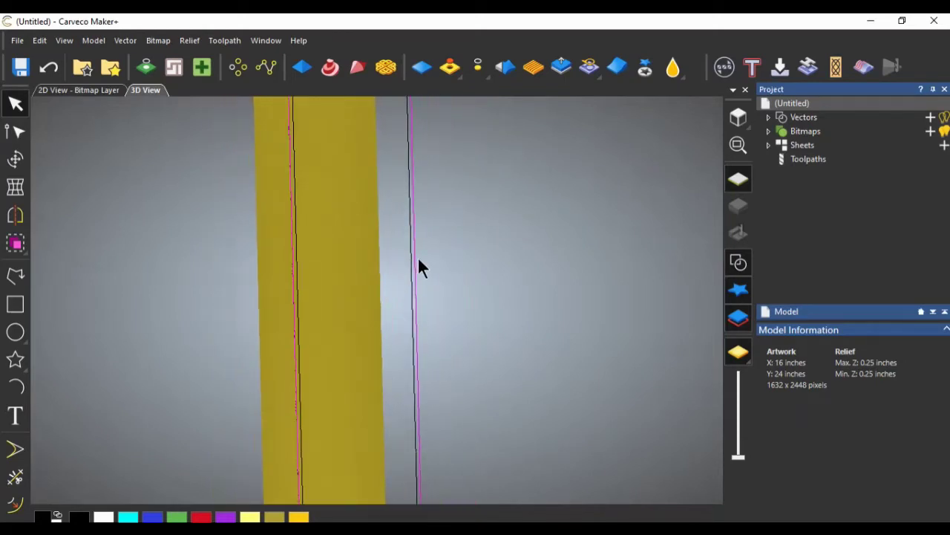
left_click_drag(387, 261, 610, 235)
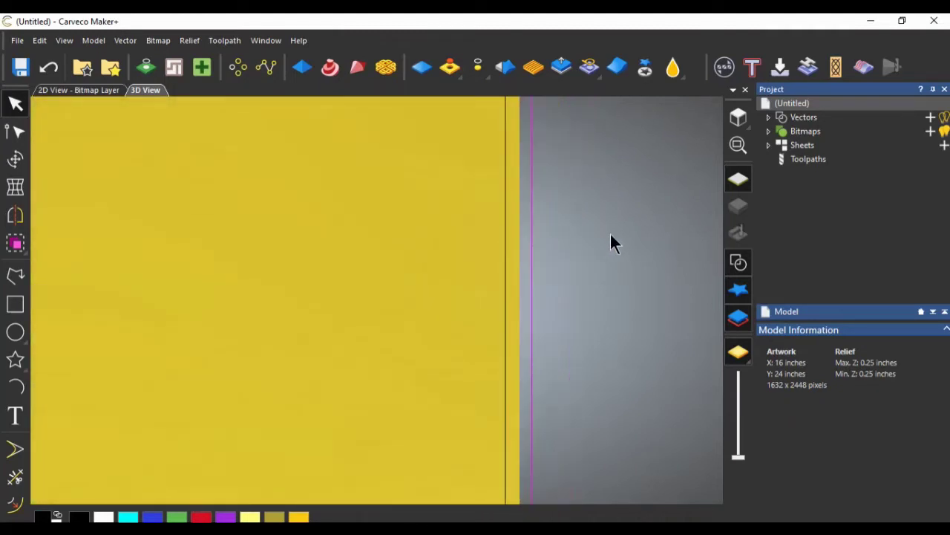
left_click(739, 119)
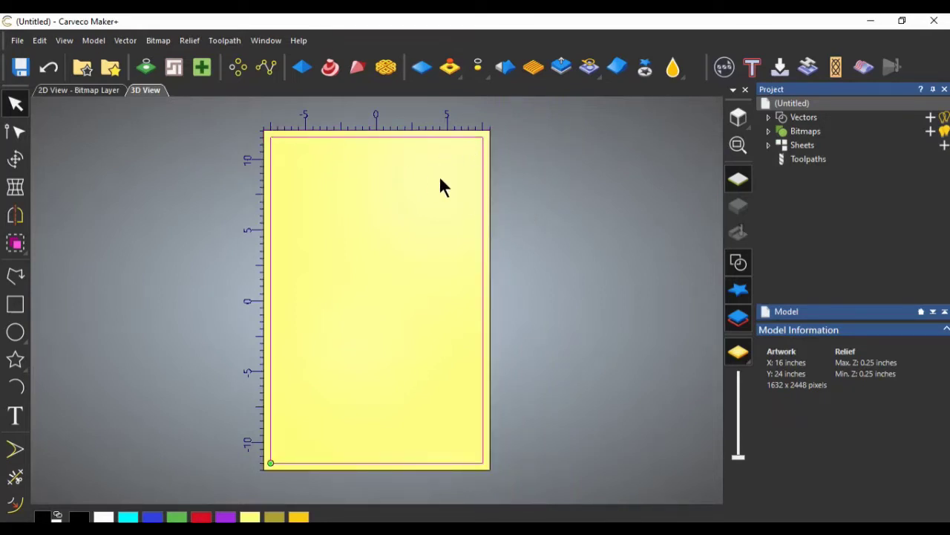
- Give the inner panel rectangle a square profile with a 22° slope angle
left_click(302, 69)
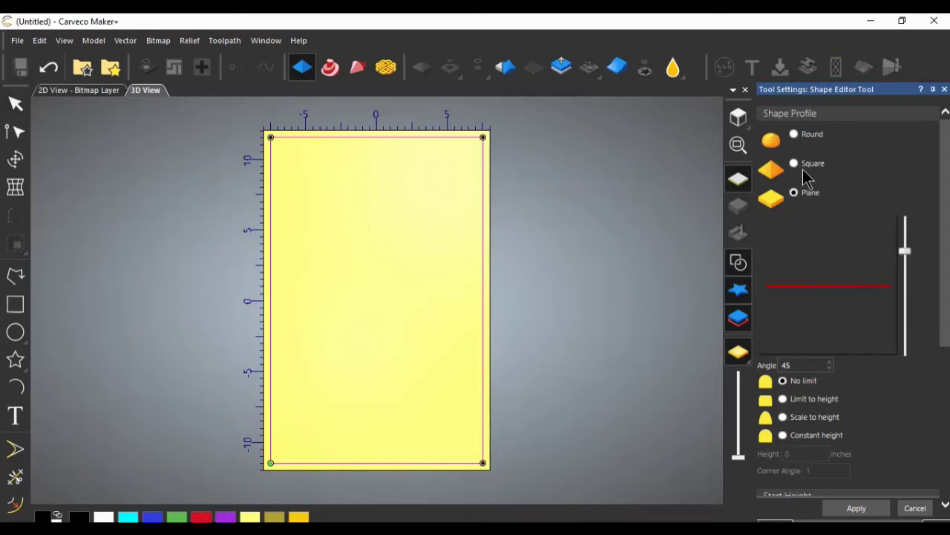
left_click(794, 165)
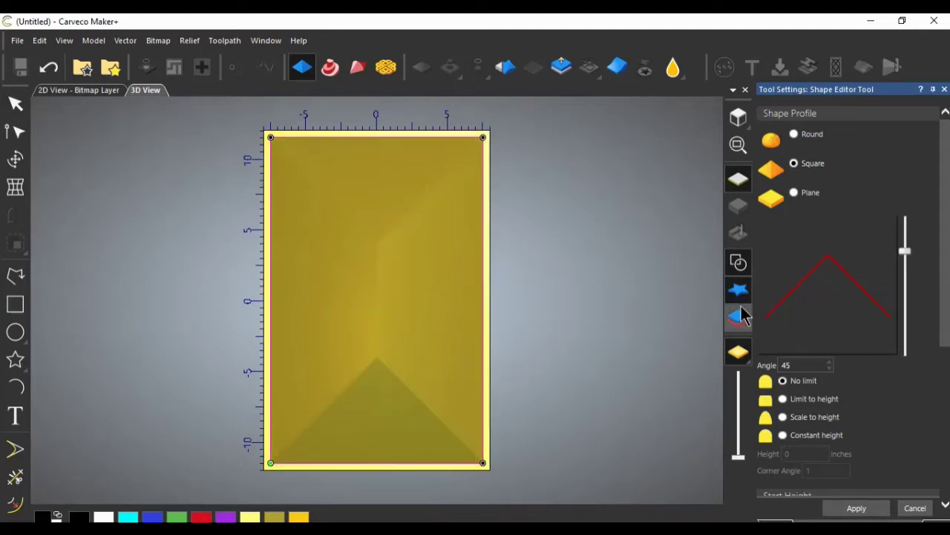
double_click(801, 364)
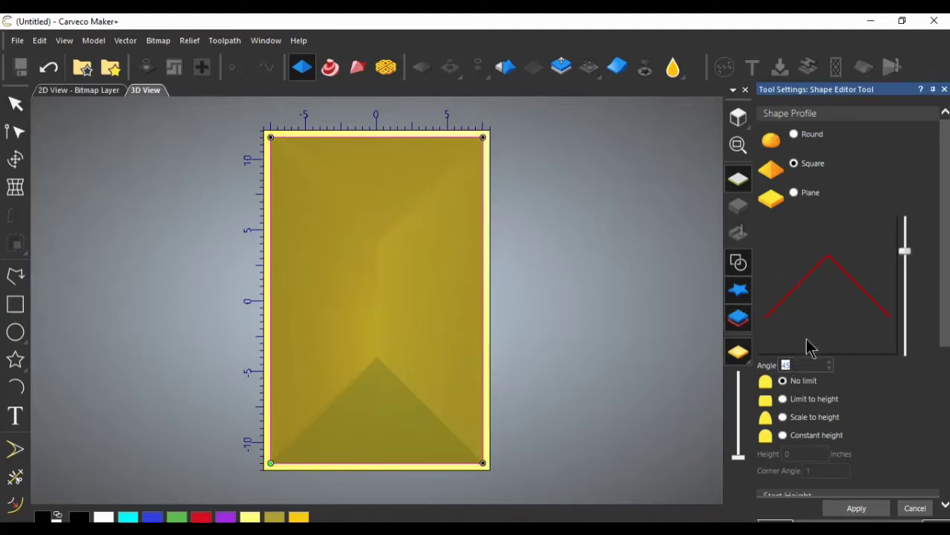
scroll(836, 355, "down", 1)
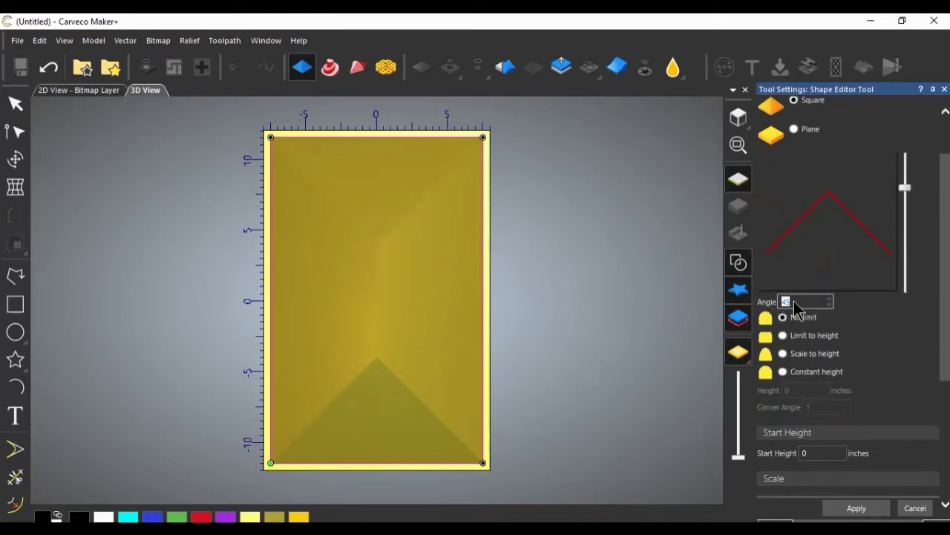
type("22")
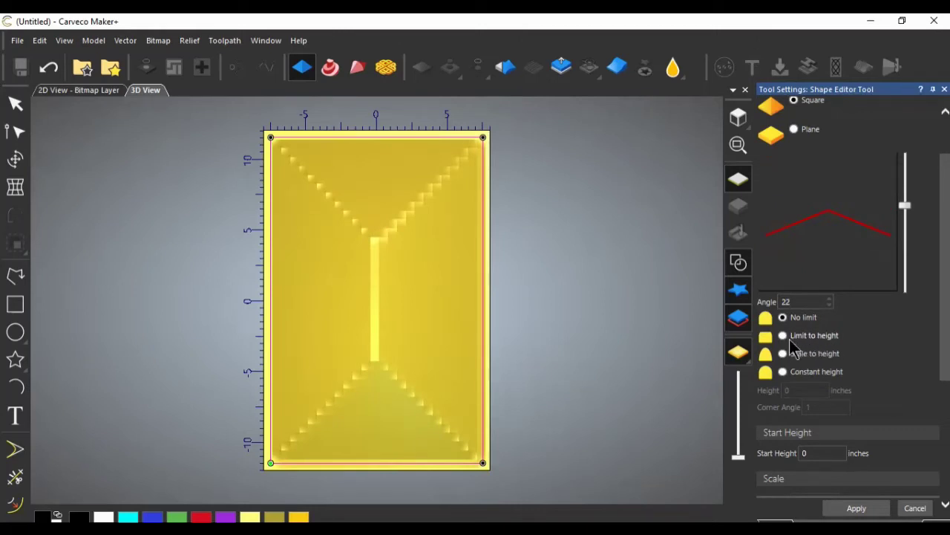
- Limit the panel profile to 0.5 inch height and add it onto the relief
left_click(783, 336)
scroll(846, 327, "down", 1)
left_click(802, 328)
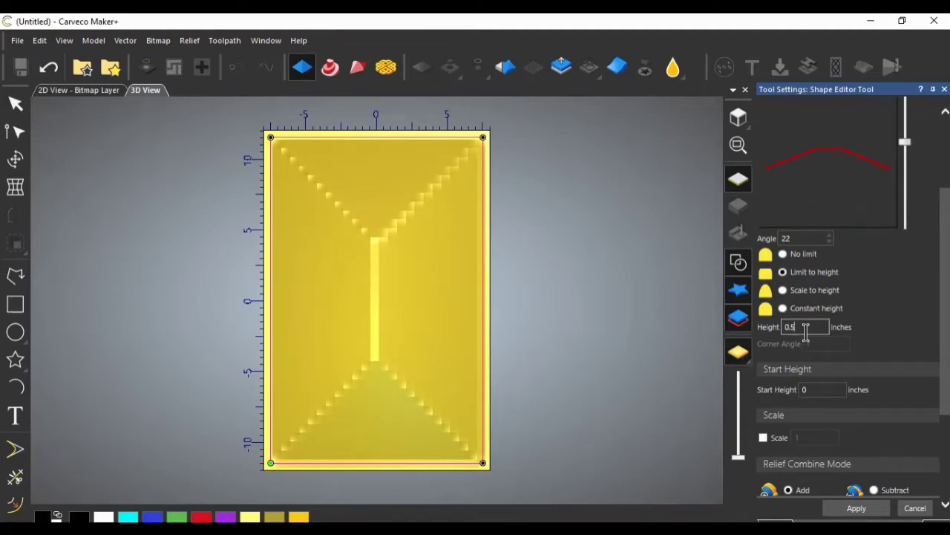
key("Return")
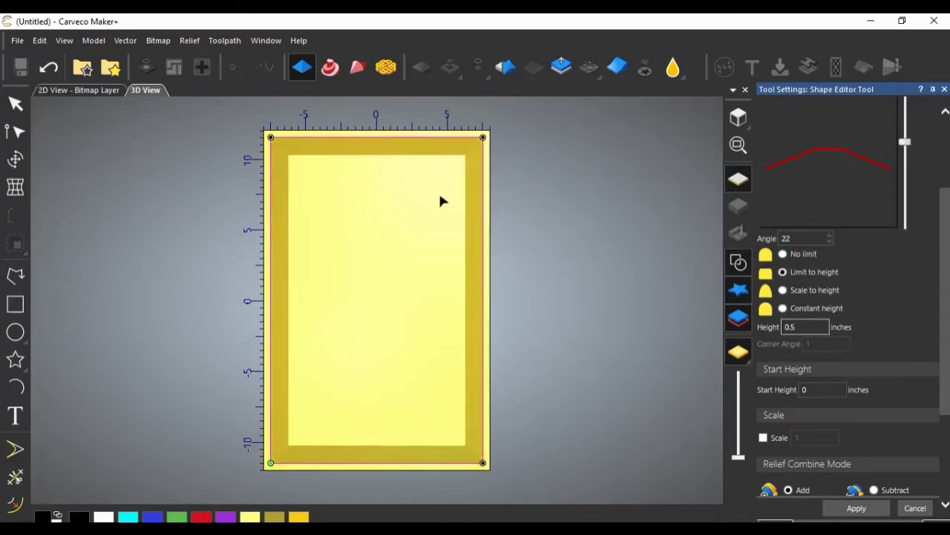
scroll(887, 319, "down", 3)
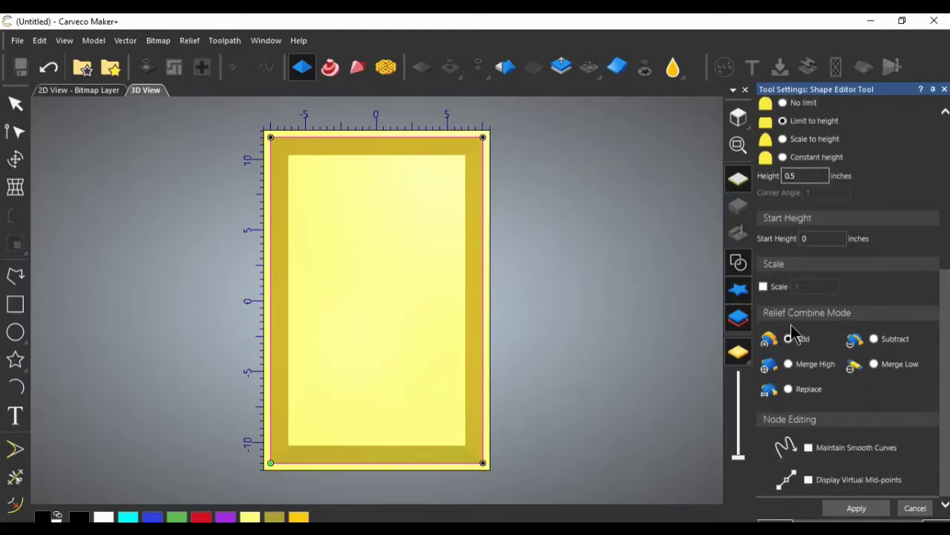
left_click(861, 509)
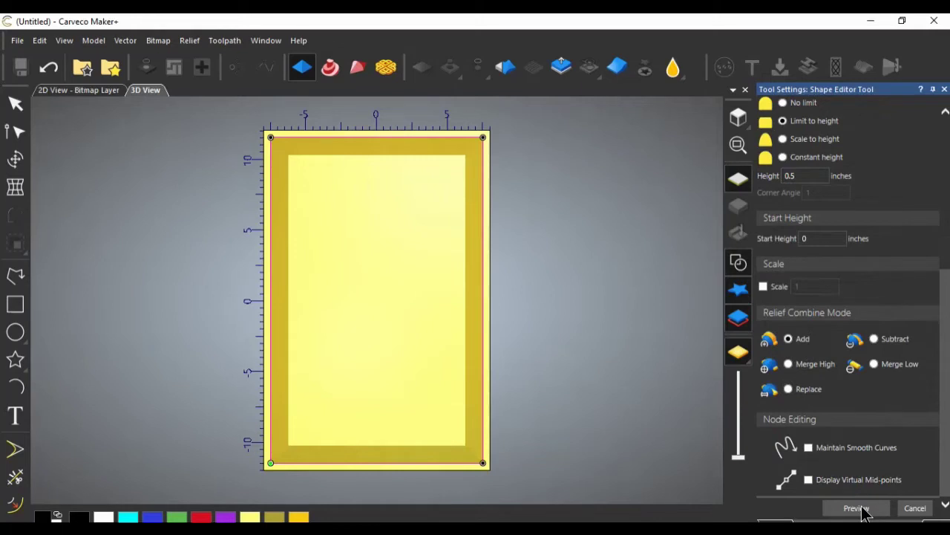
left_click(944, 89)
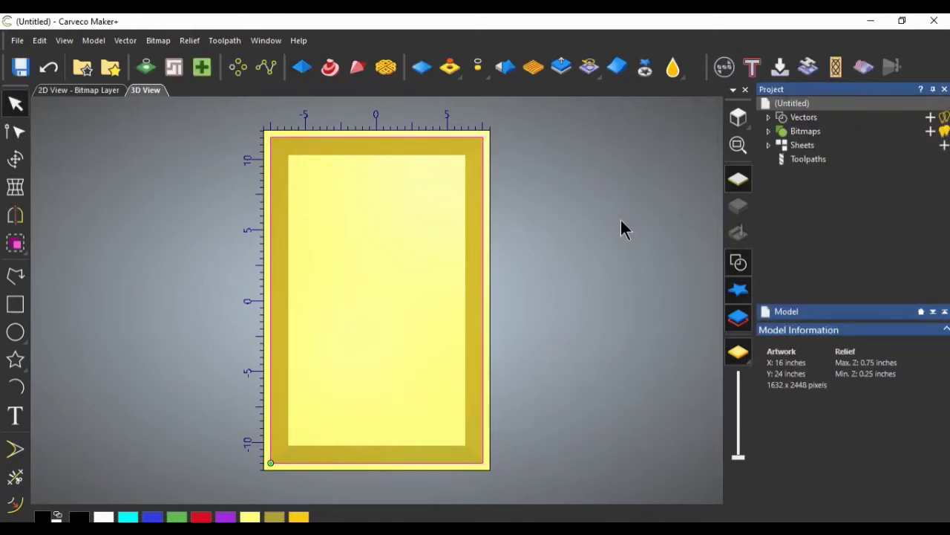
left_click_drag(616, 260, 344, 301)
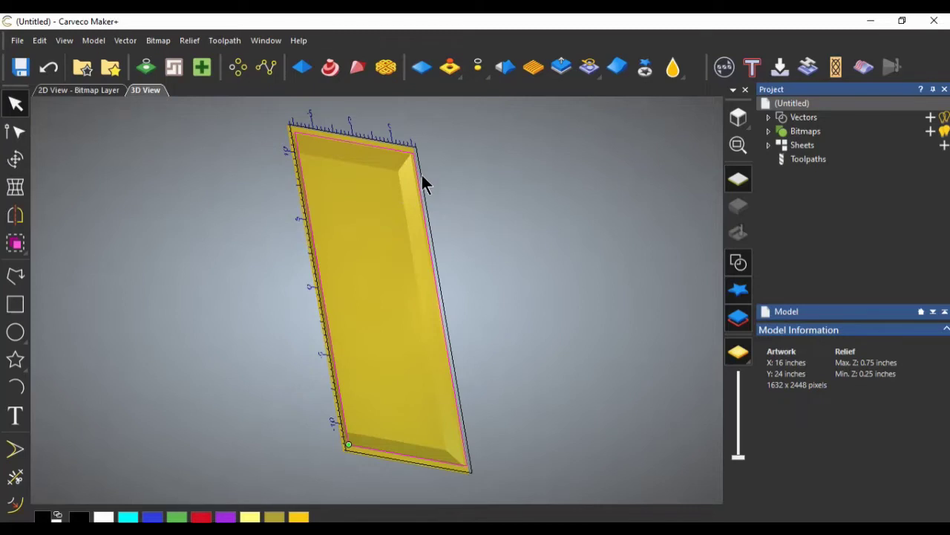
left_click(739, 117)
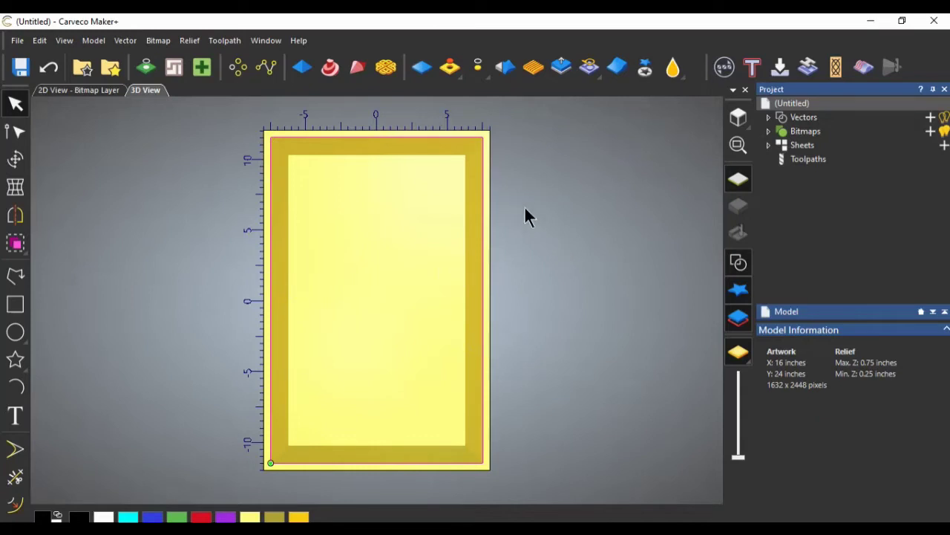
- Place the Ant clipart onto the door panel and set its width to 10 inches
left_click(110, 68)
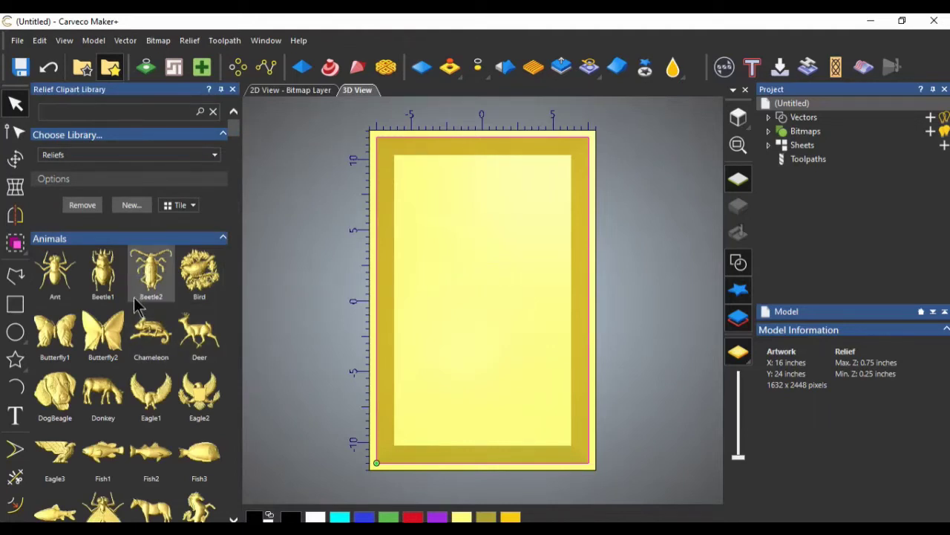
left_click_drag(57, 273, 478, 287)
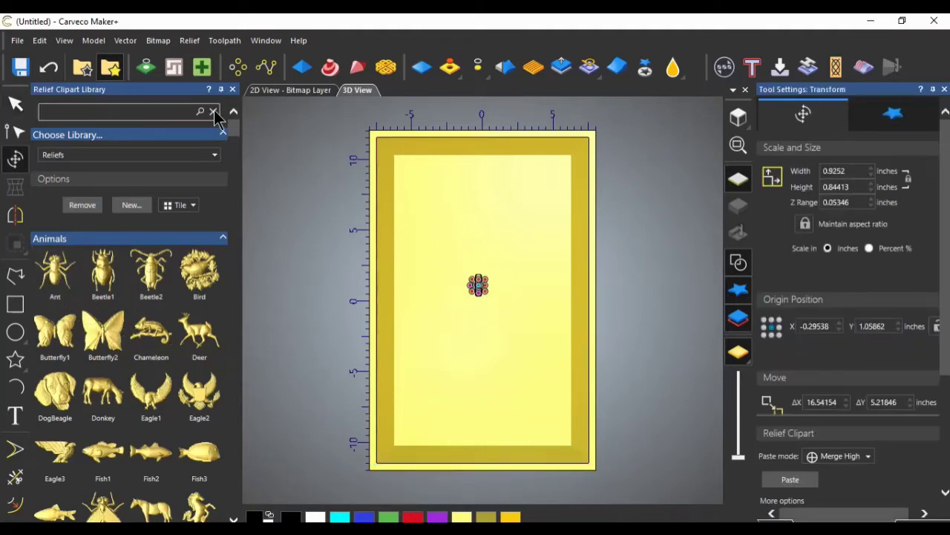
left_click(233, 90)
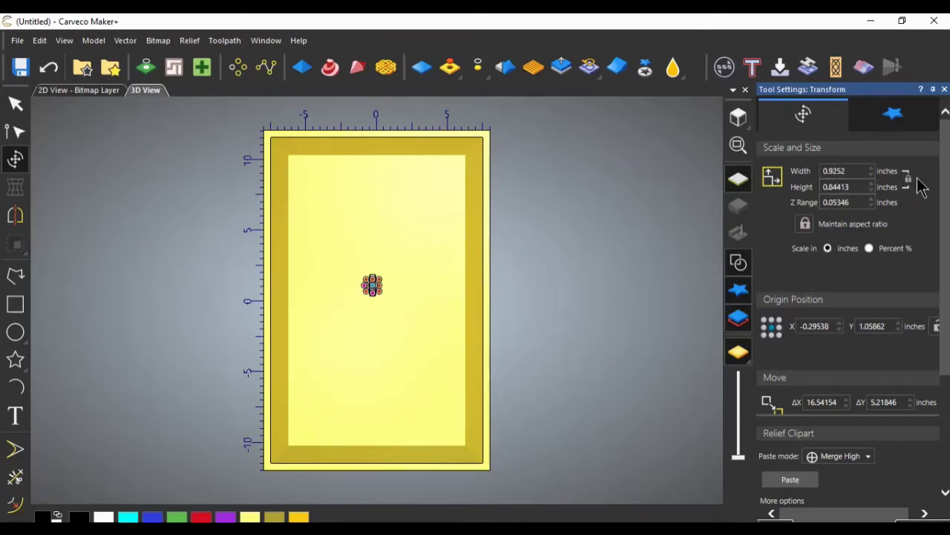
left_click(848, 172)
left_click_drag(848, 172, 829, 184)
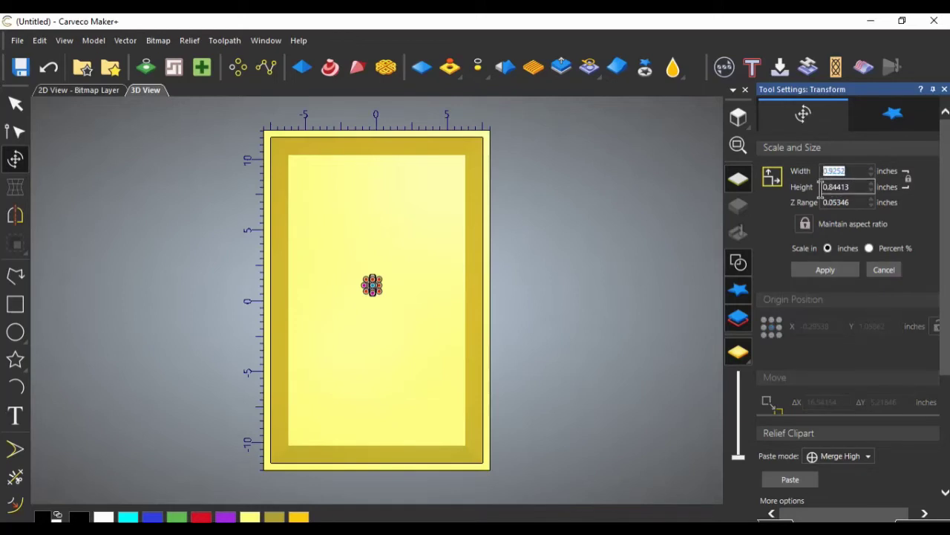
type("10")
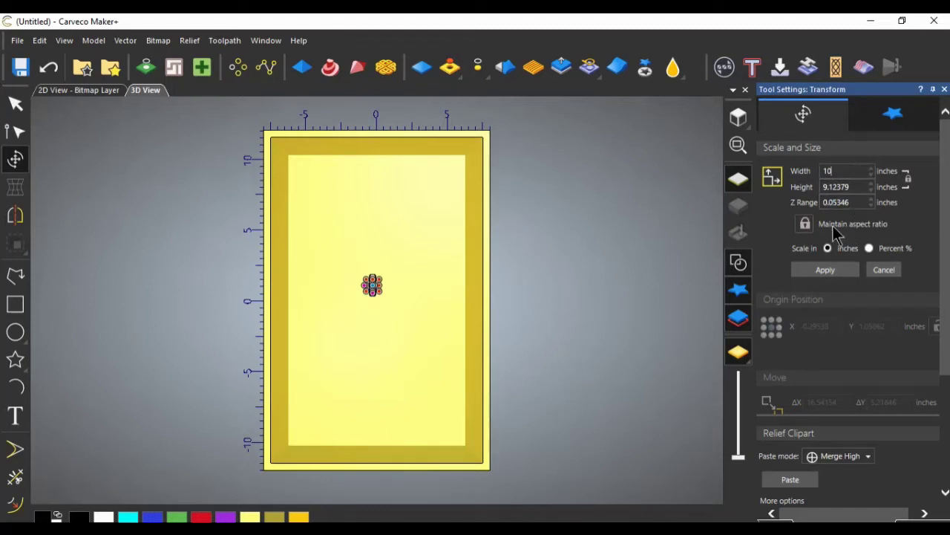
left_click(825, 271)
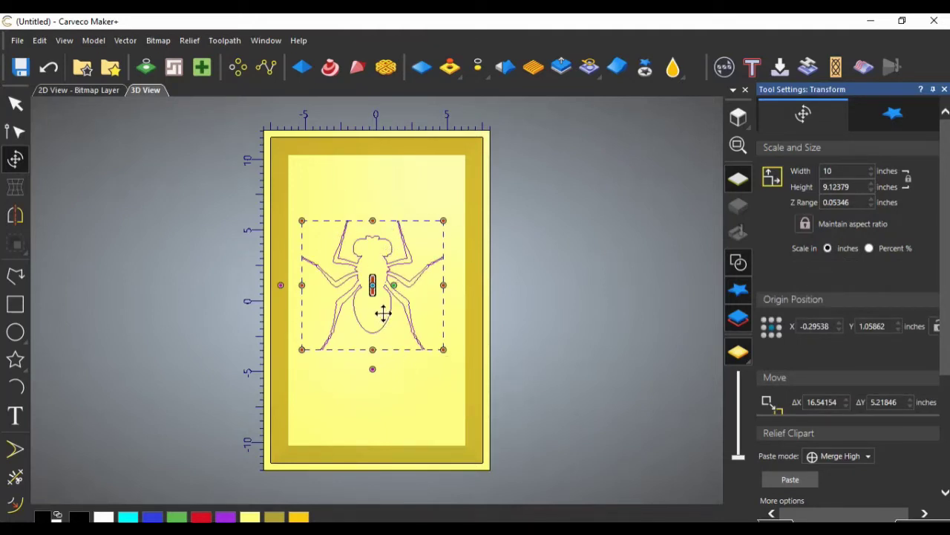
- Centre the Ant on the material and reapply the 10-inch width
left_click_drag(383, 312, 383, 312)
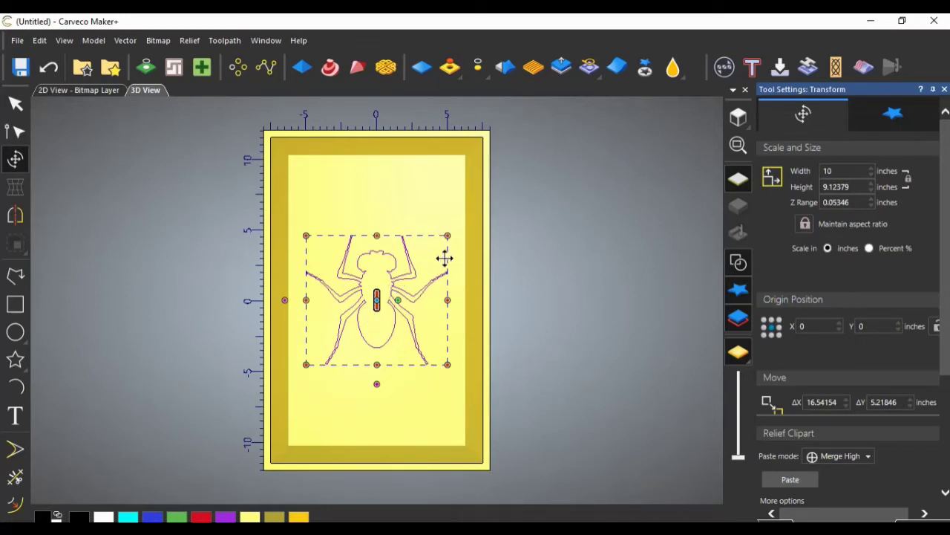
left_click_drag(449, 233, 475, 213)
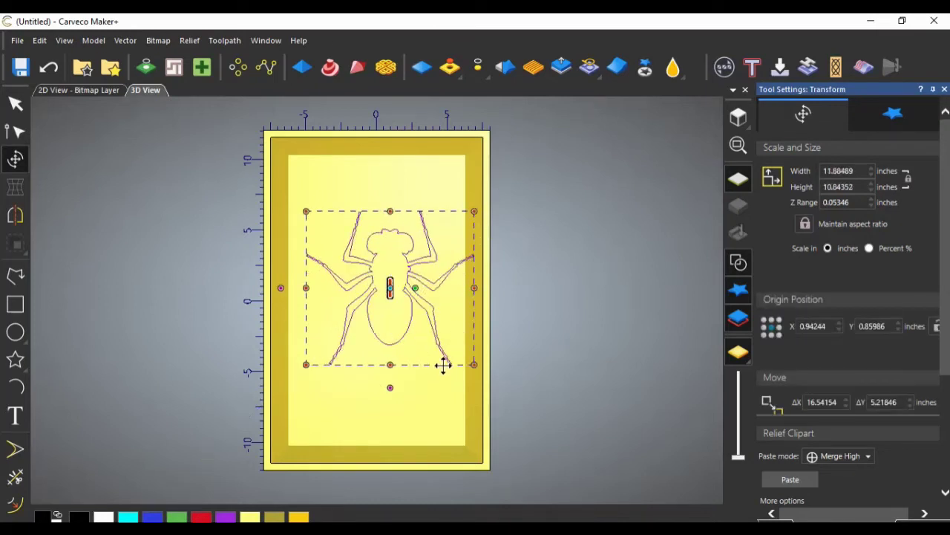
key("F9")
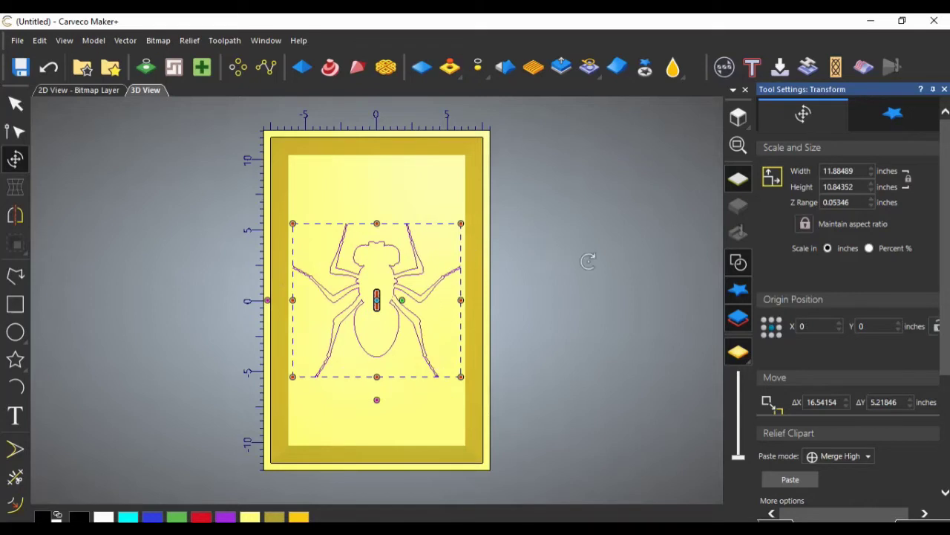
left_click(859, 171)
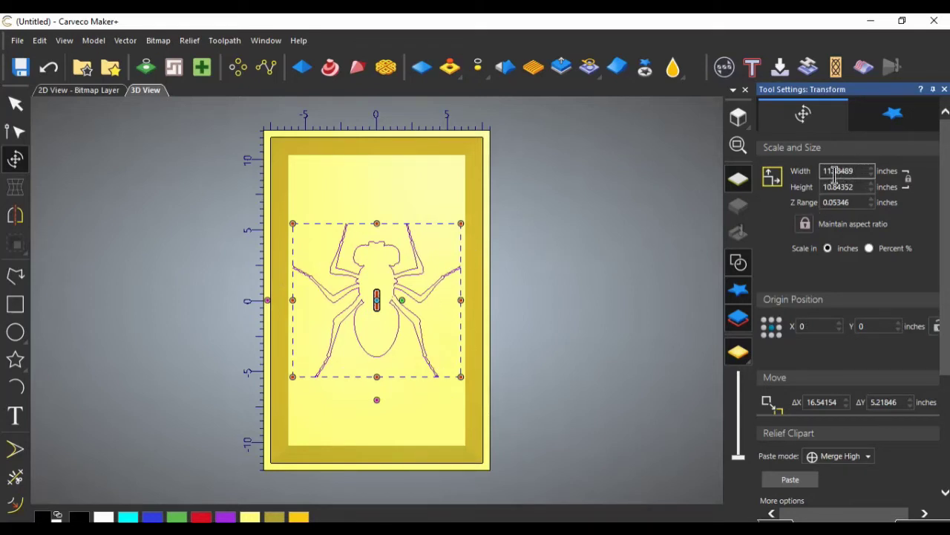
key("BackSpace")
double_click(852, 170)
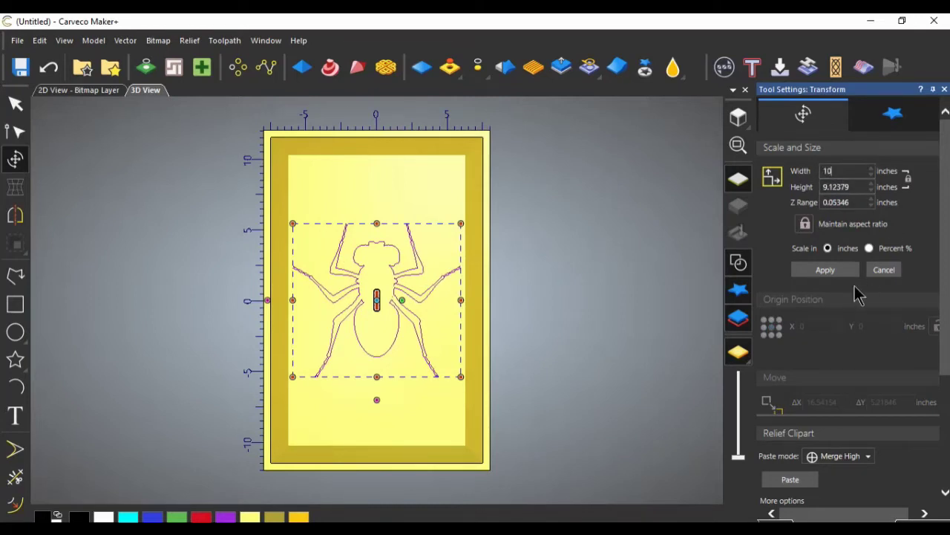
left_click(825, 271)
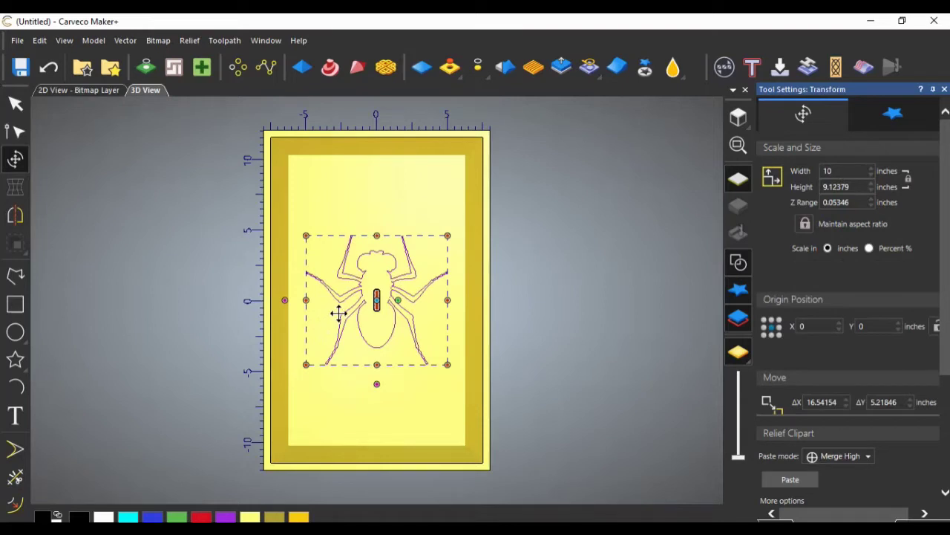
- Rescale the Ant to 11 inches wide, toggle Maintain aspect ratio, and enter 0.25 Z range
left_click(835, 171)
left_click(845, 186)
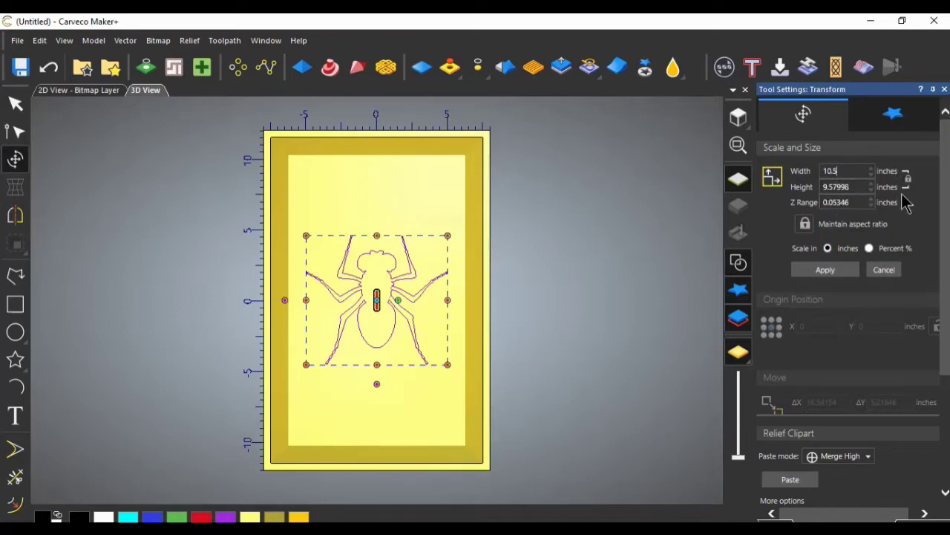
left_click(829, 272)
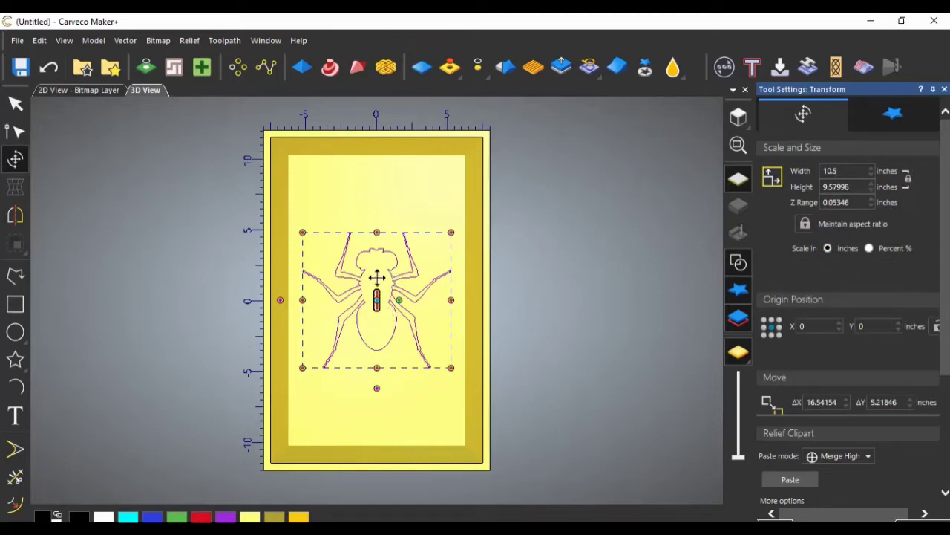
double_click(838, 170)
type("11")
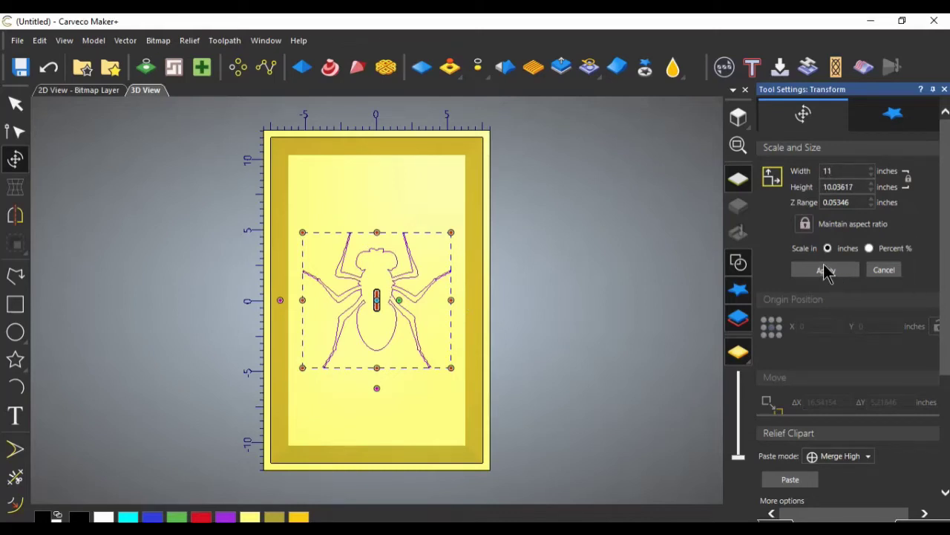
left_click(827, 271)
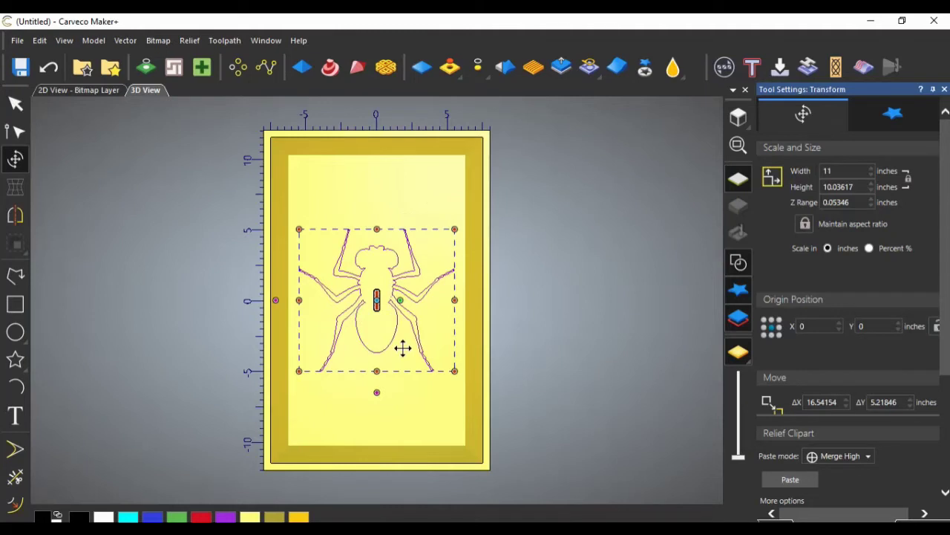
left_click(805, 222)
left_click(853, 202)
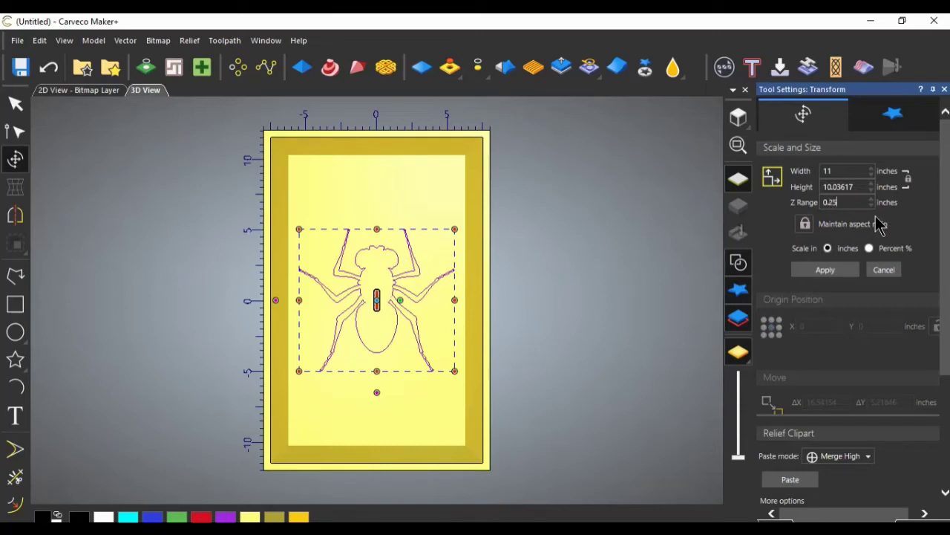
- Apply the 0.25-inch depth and paste the Ant into the relief in Add mode
left_click(825, 270)
scroll(851, 256, "down", 5)
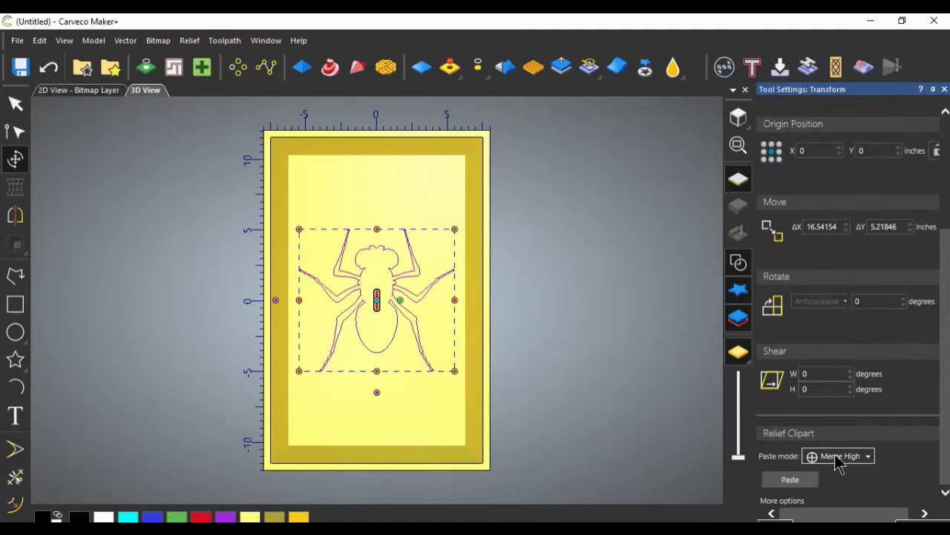
left_click(869, 456)
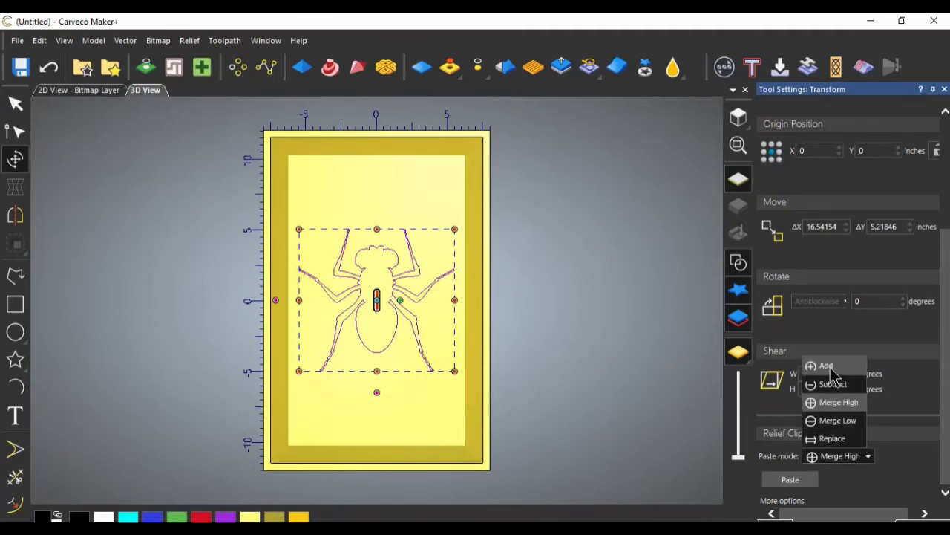
left_click(828, 366)
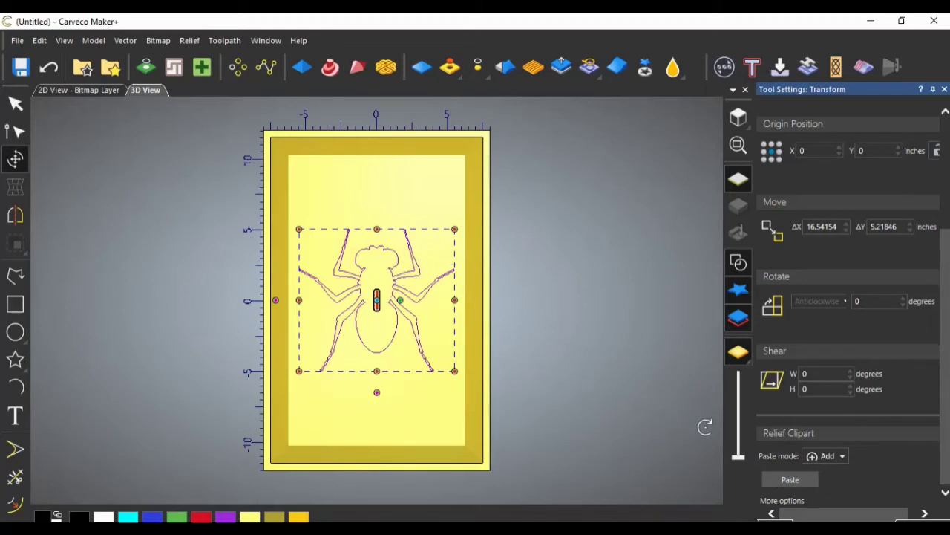
left_click(791, 481)
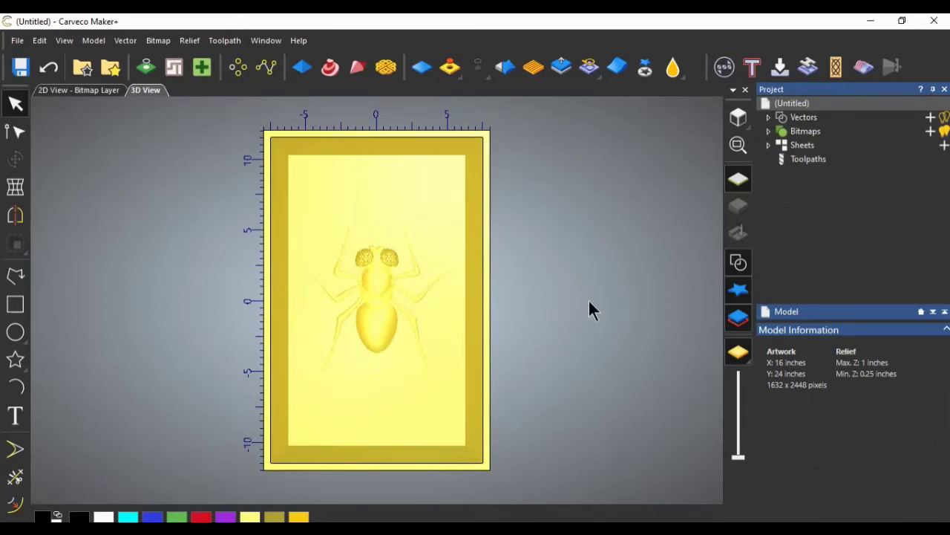
left_click_drag(610, 303, 384, 326)
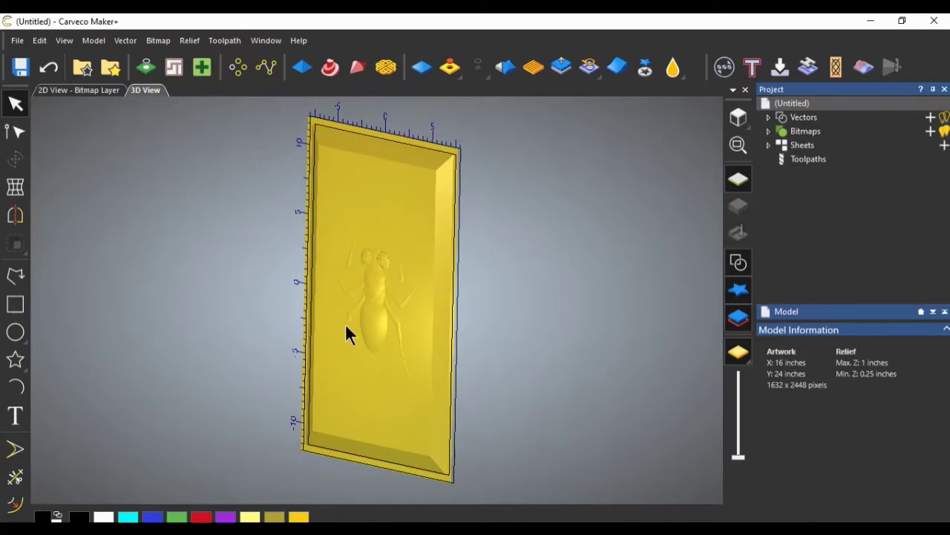
left_click_drag(491, 316, 643, 274)
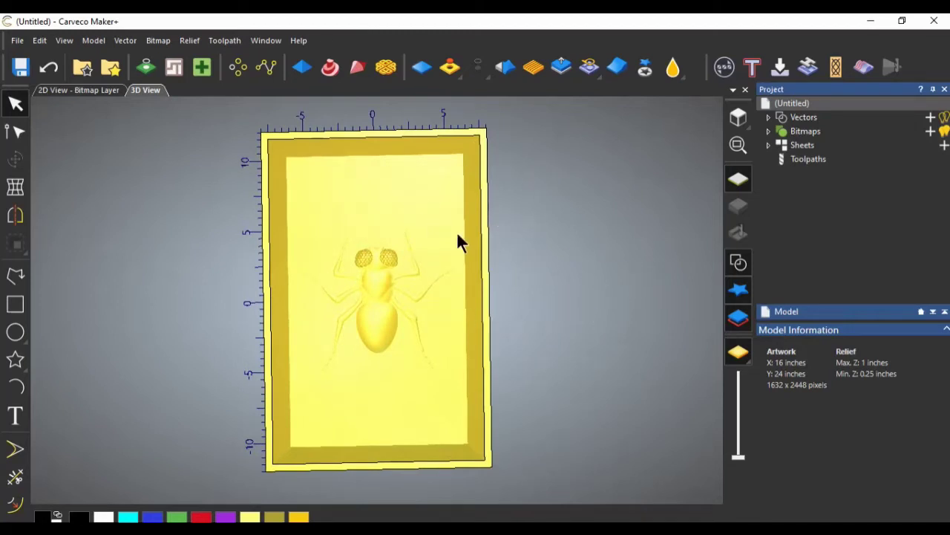
- Start a Machine Relief toolpath restricted to Selected Vectors inside the outer border
left_click(864, 68)
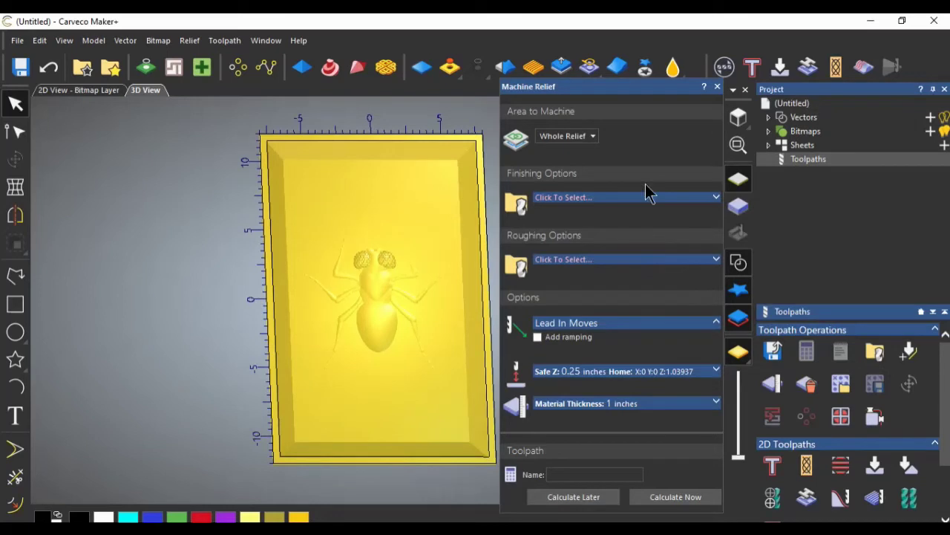
left_click(411, 131)
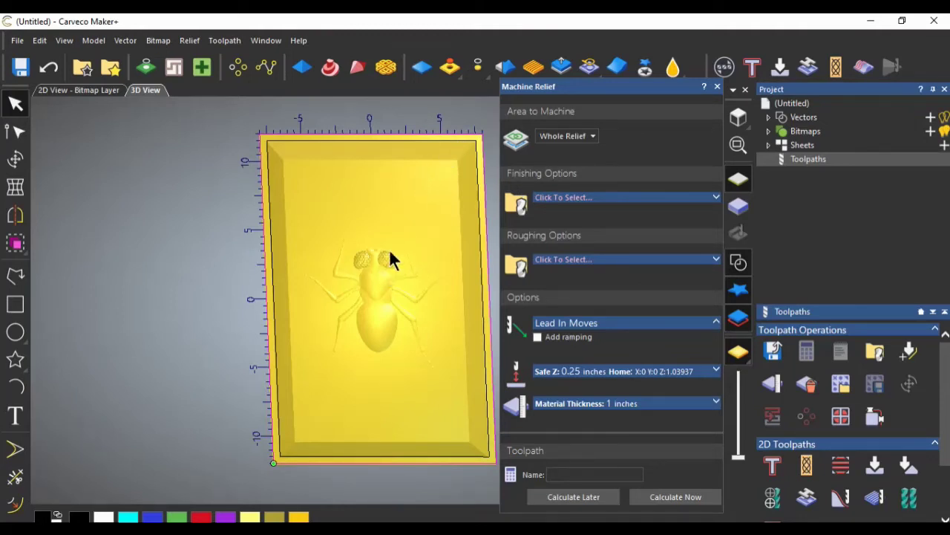
left_click(594, 143)
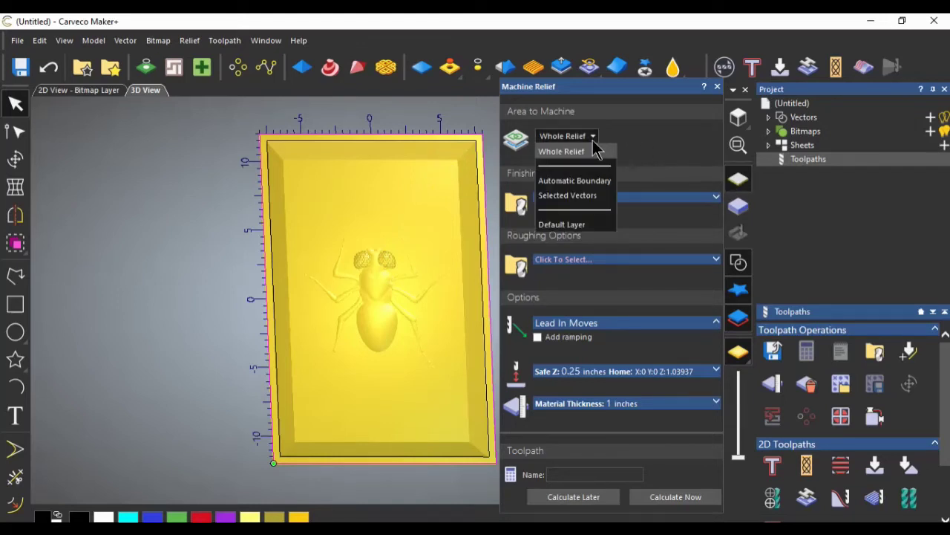
left_click(579, 196)
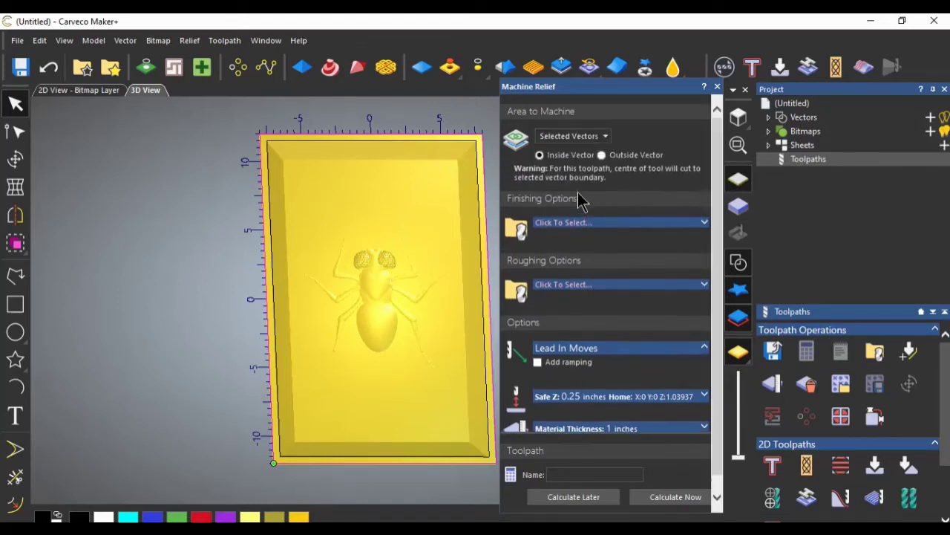
left_click(615, 227)
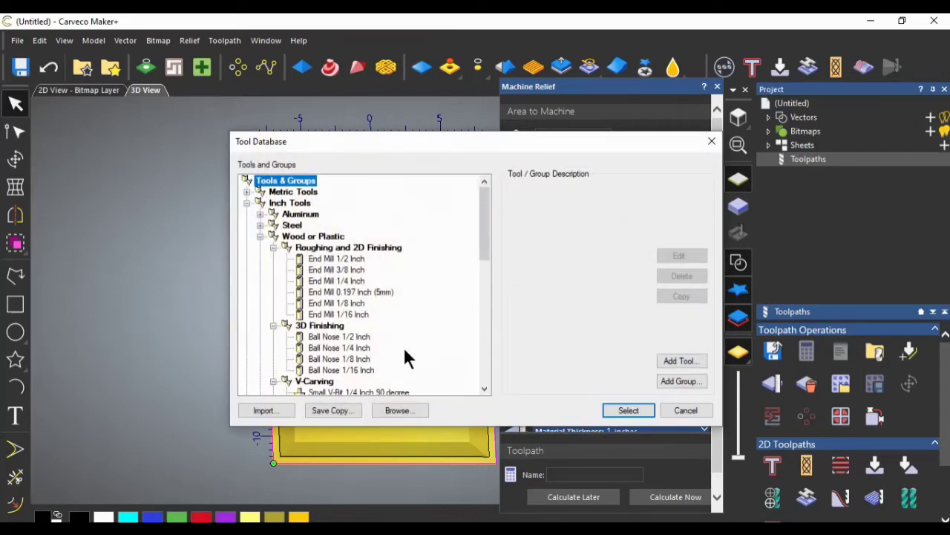
- Select Ball Nose 1/4 Inch as finishing tool with 0.02 inch stepover, tool number 2
left_click(349, 348)
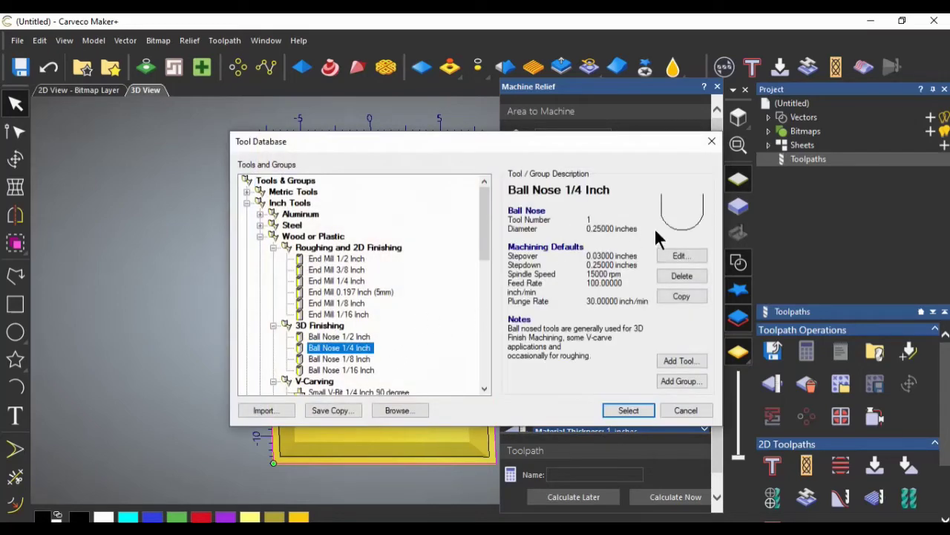
left_click(631, 412)
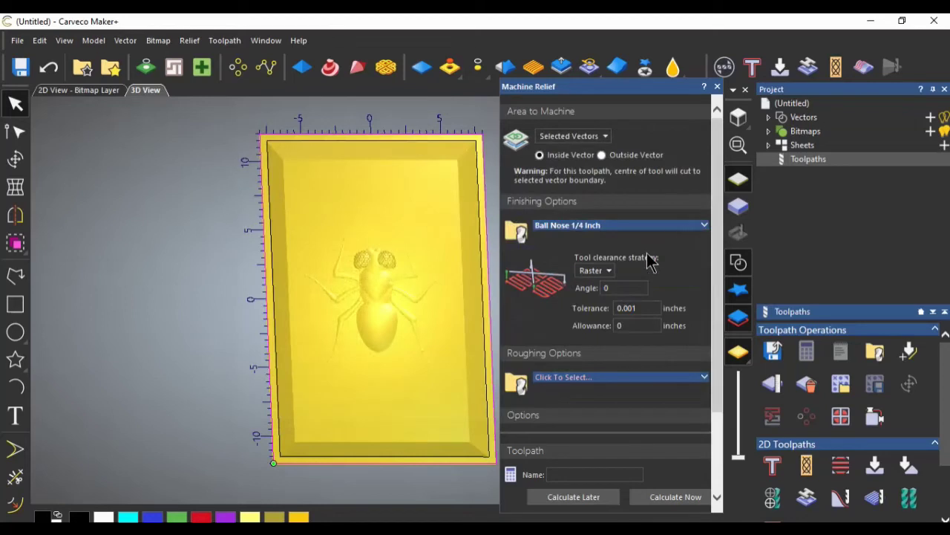
left_click(647, 227)
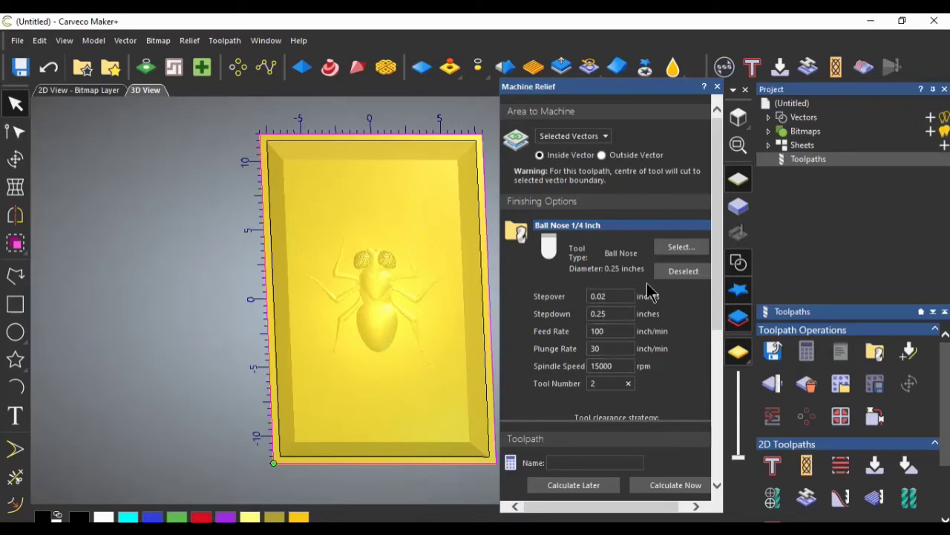
- Choose End Mill 1/4 Inch as the roughing tool and review the 7 automatic Z slices
scroll(622, 297, "down", 3)
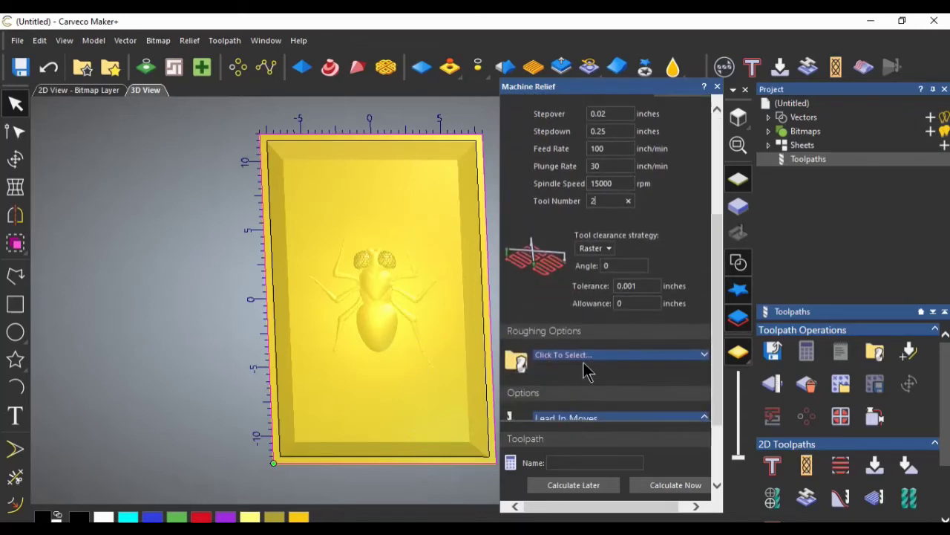
left_click(606, 355)
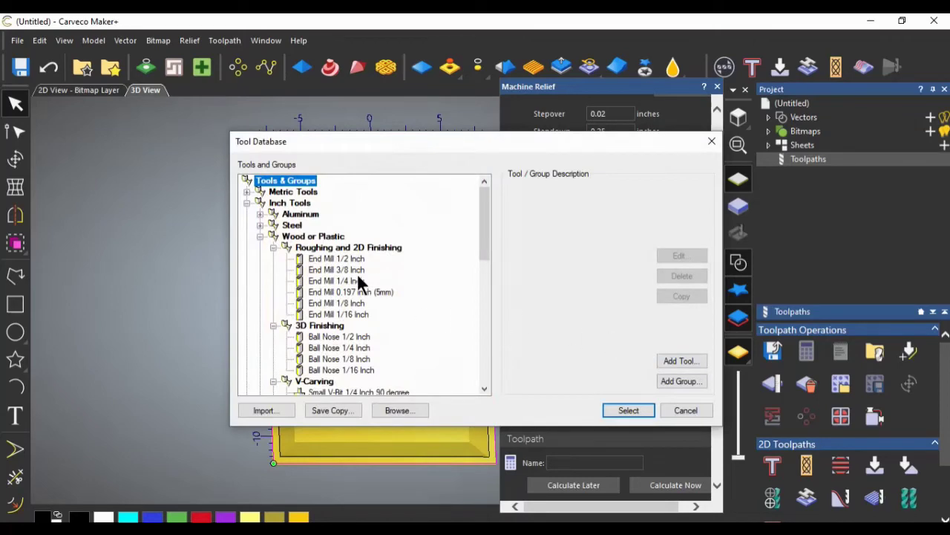
left_click(361, 280)
left_click(628, 410)
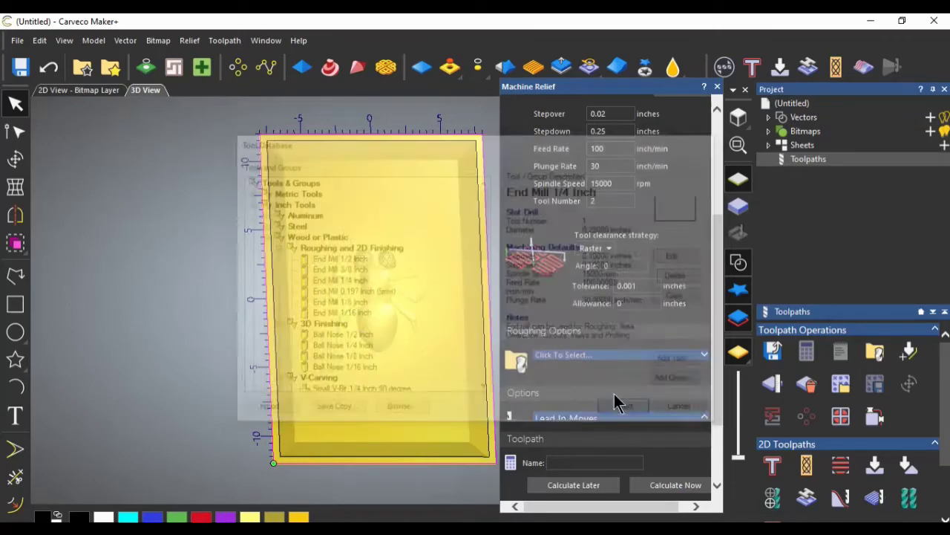
scroll(650, 364, "down", 3)
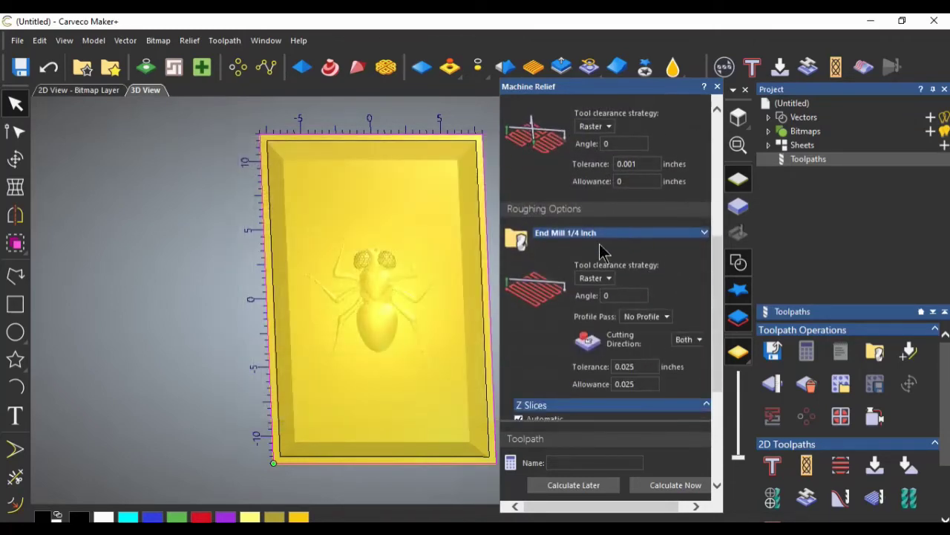
scroll(631, 267, "down", 3)
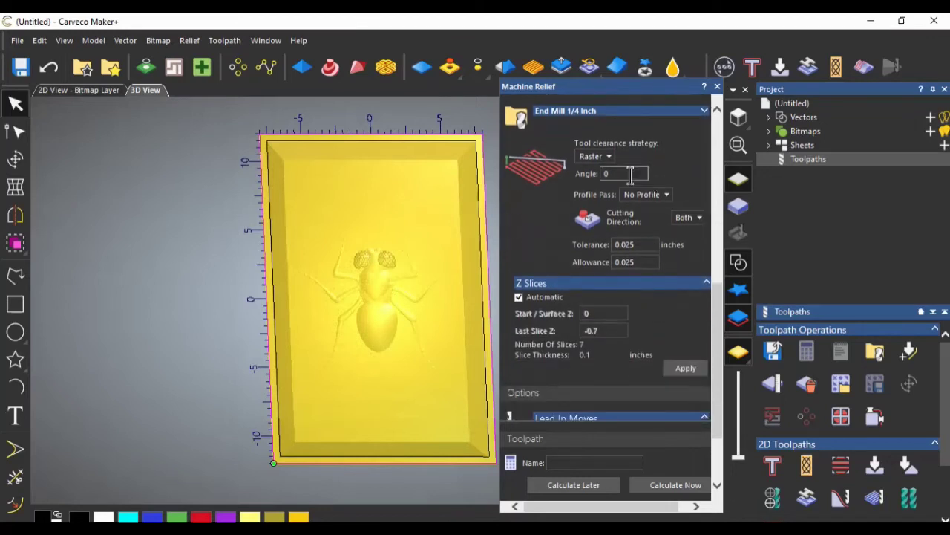
scroll(623, 149, "up", 3)
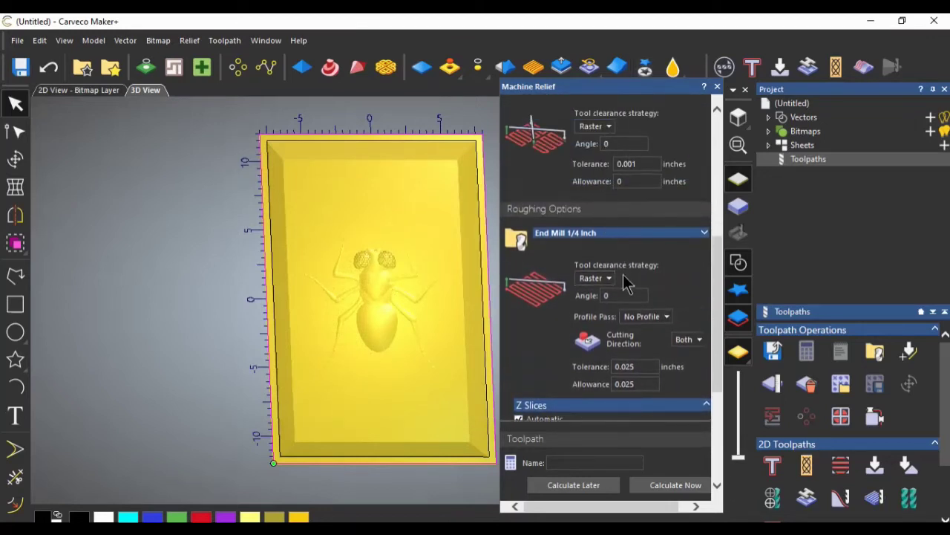
scroll(627, 282, "down", 3)
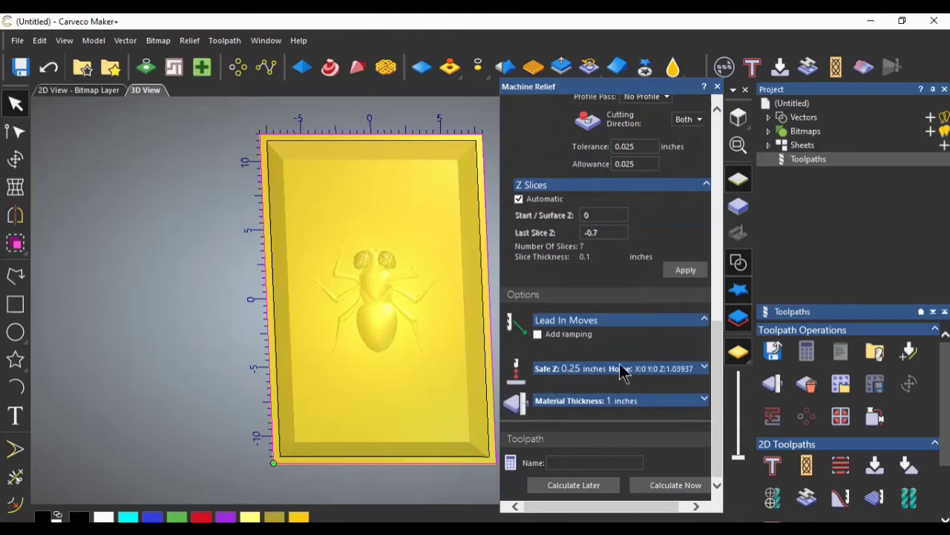
- Confirm 1.0 inch material thickness, name the toolpath ANT, and calculate it
left_click(705, 369)
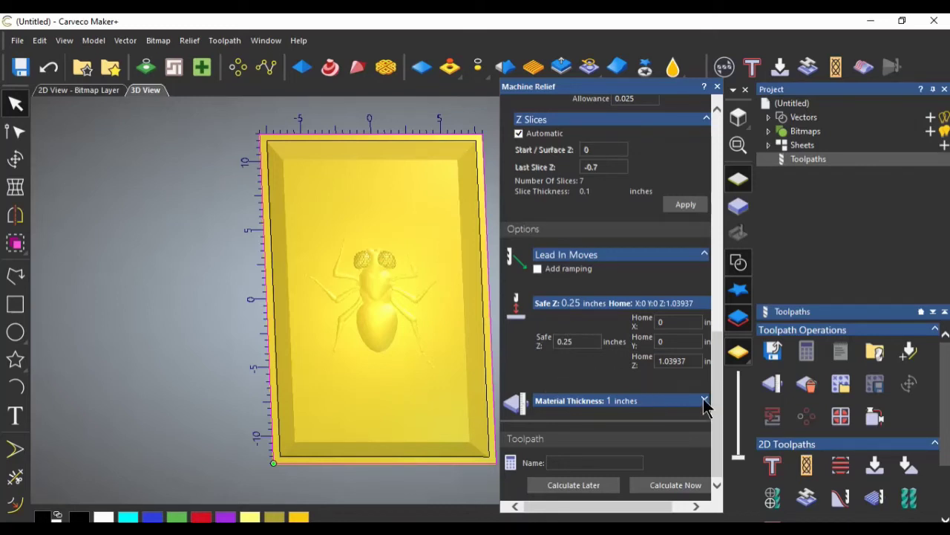
left_click(635, 401)
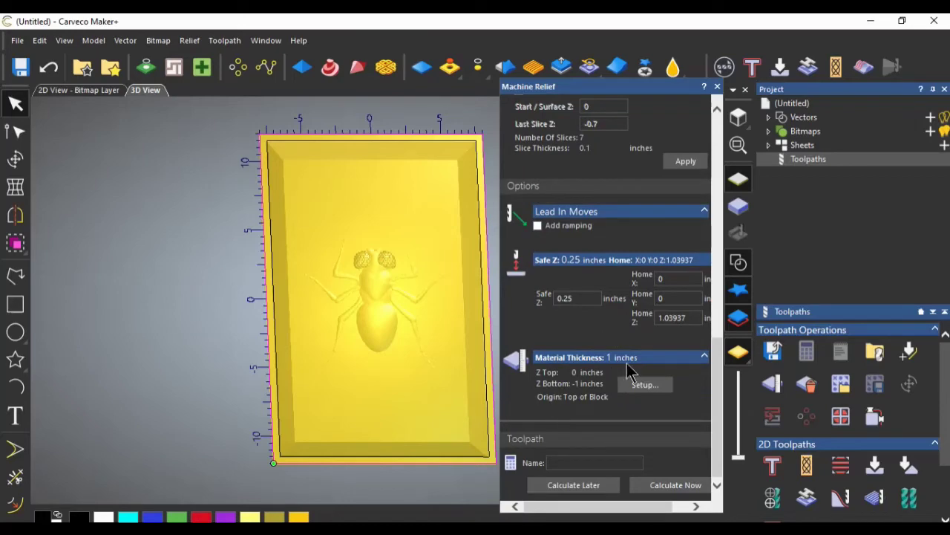
left_click(644, 388)
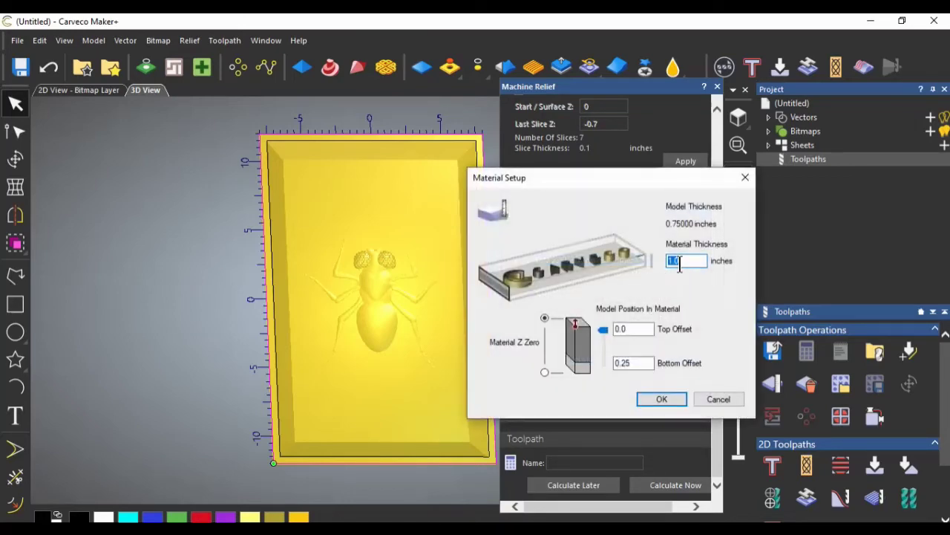
left_click(656, 399)
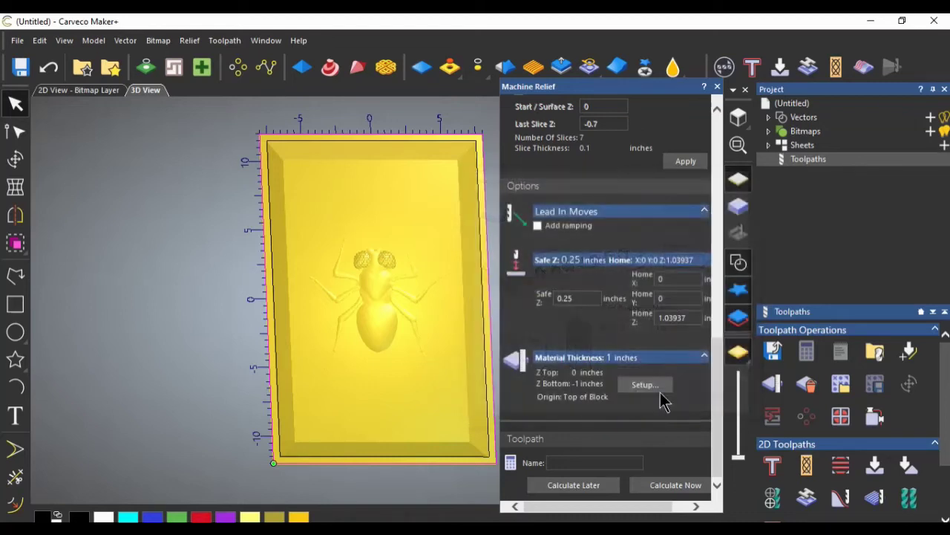
left_click(573, 462)
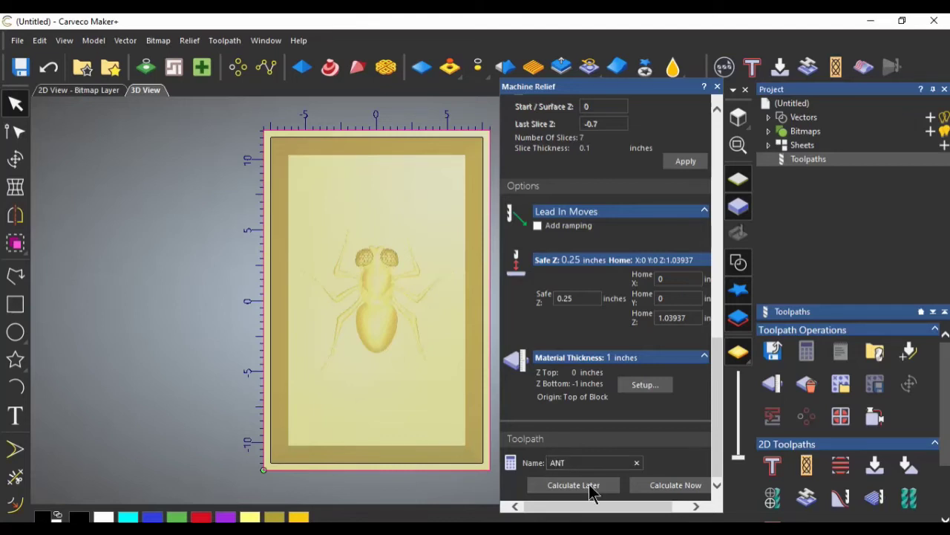
left_click(663, 487)
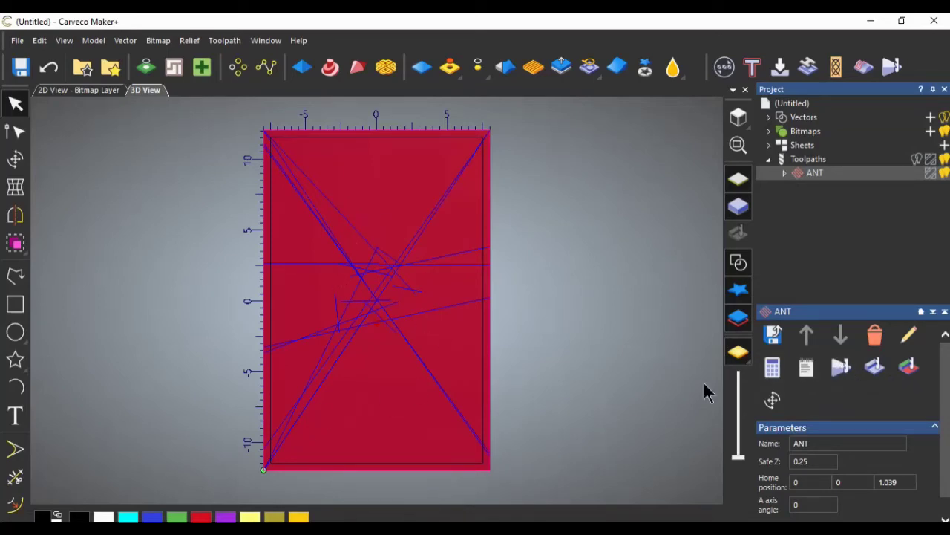
- Simulate the ANT toolpath on the block and orbit to an angled view of the result
left_click(875, 367)
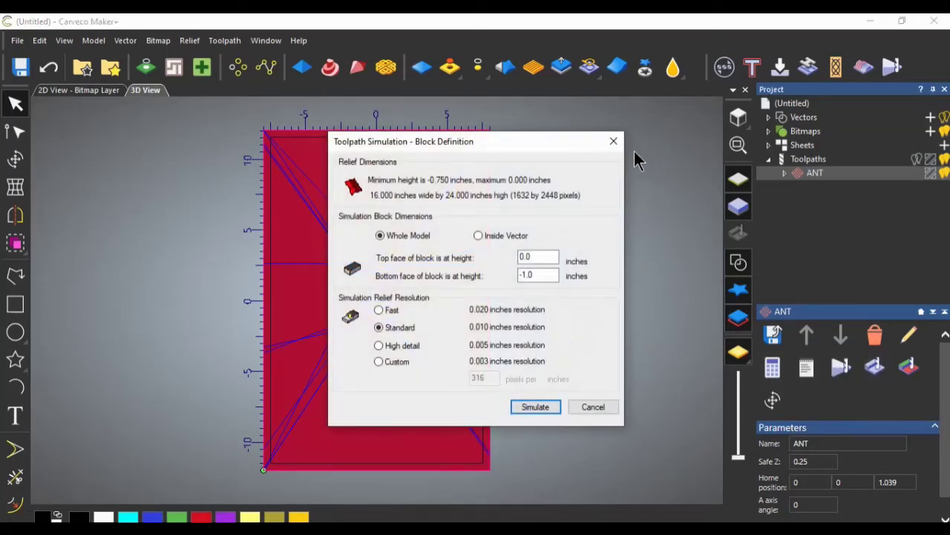
left_click(534, 407)
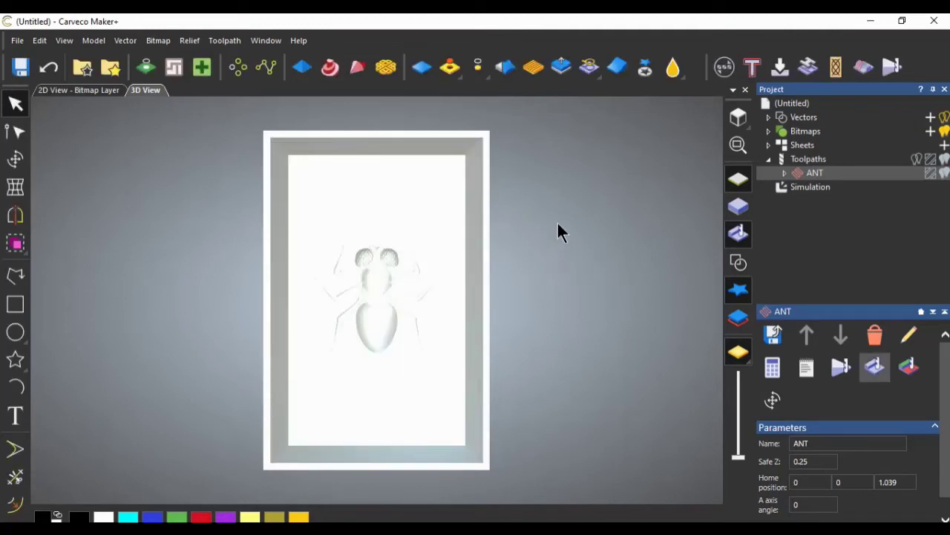
left_click_drag(603, 233, 403, 291)
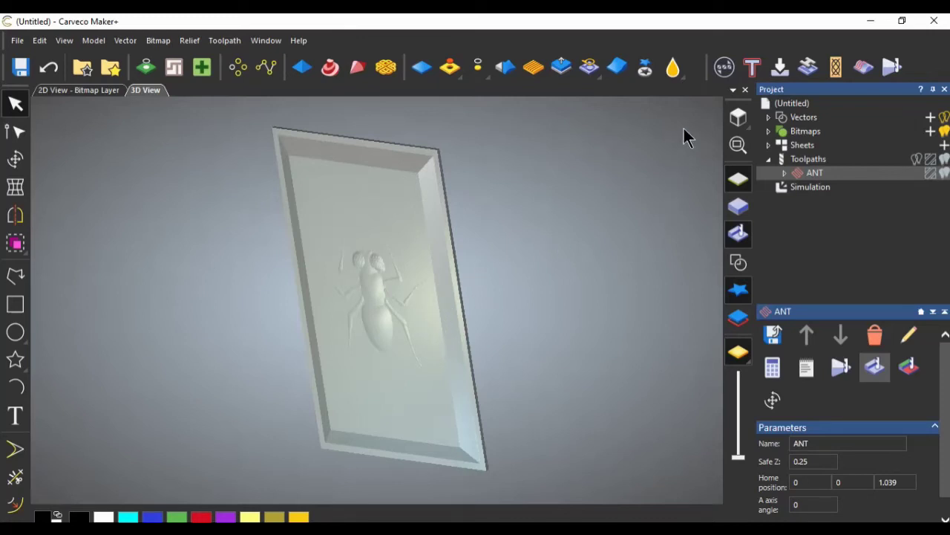
- Return to top view, exit Carveco without saving the ant model, and relaunch it
left_click(735, 120)
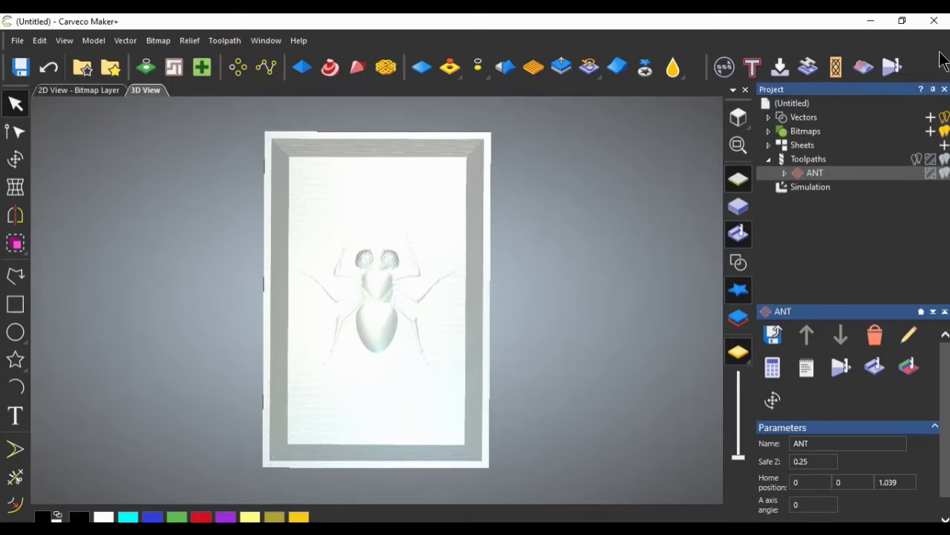
left_click(934, 21)
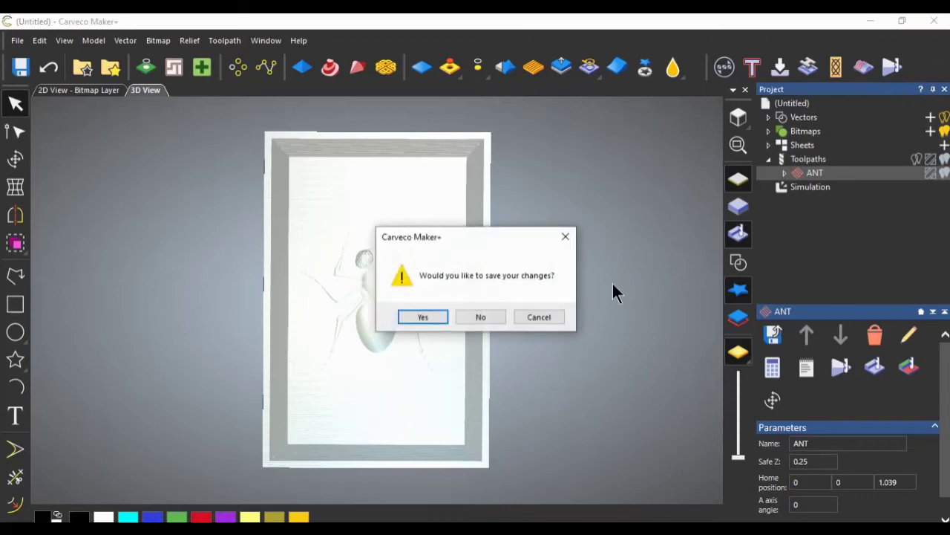
left_click(497, 317)
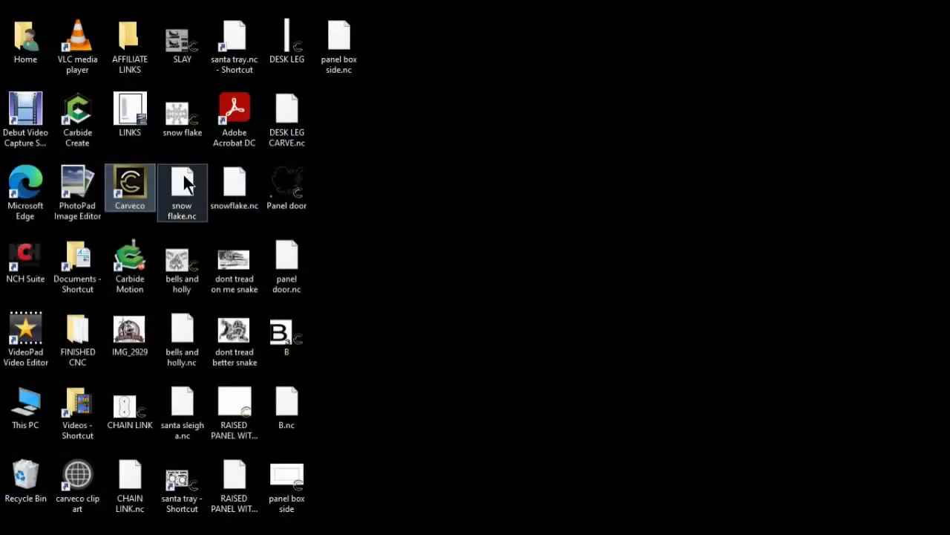
double_click(144, 189)
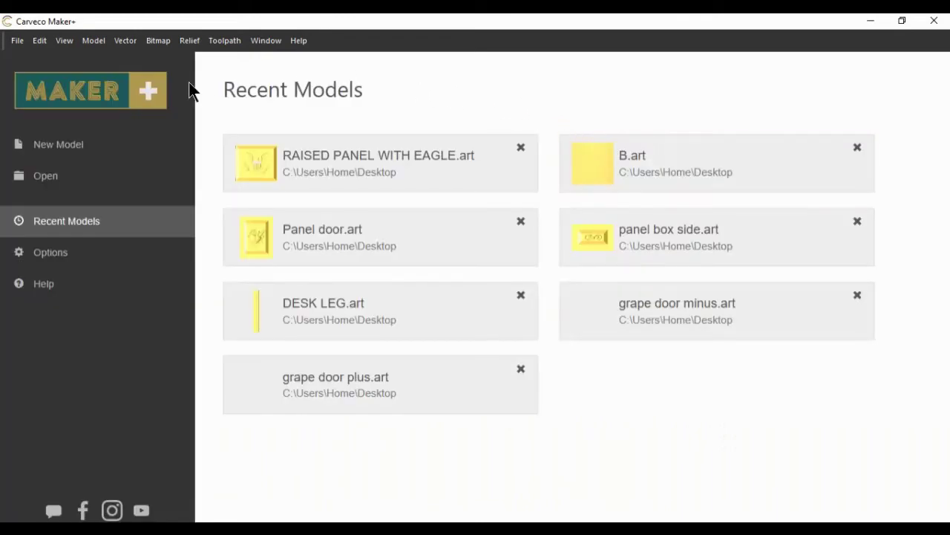
- Create a new model with Width 16 and Height 24 inches
left_click(67, 144)
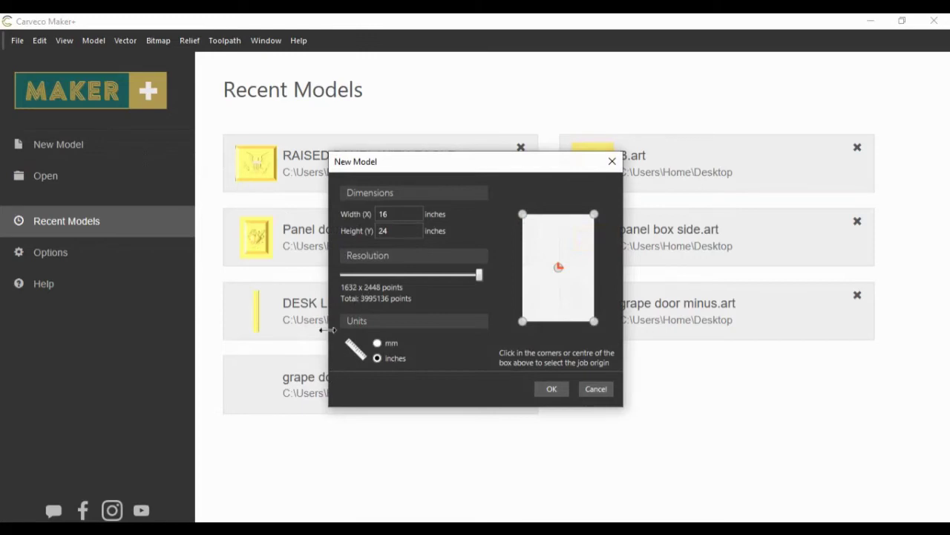
left_click(379, 213)
left_click(554, 389)
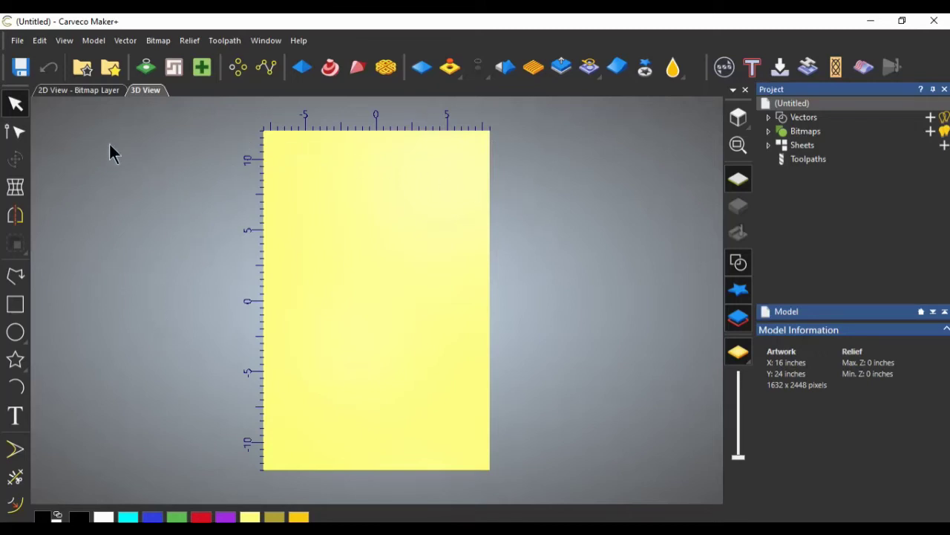
- Draw a rectangle vector covering the whole sheet in 2D View, then bring up Offset Vectors
left_click(84, 91)
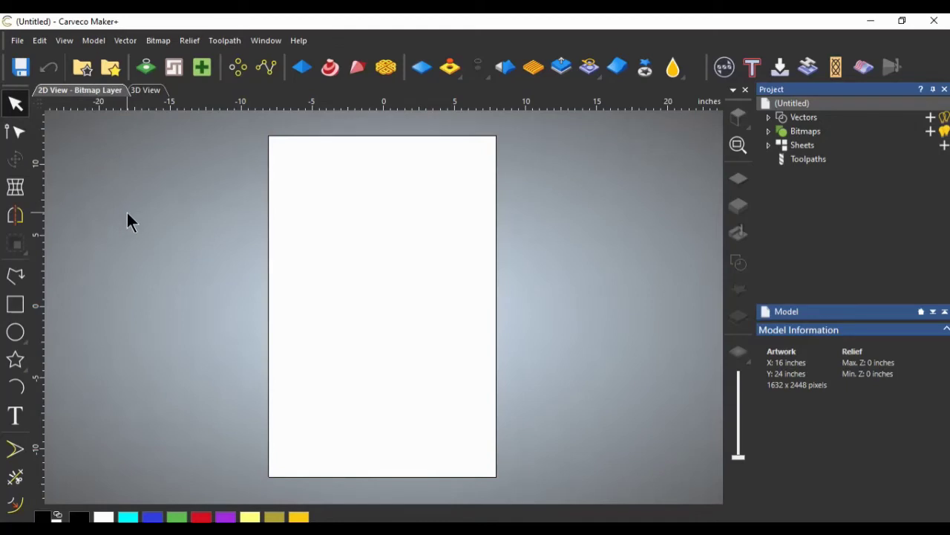
left_click(15, 304)
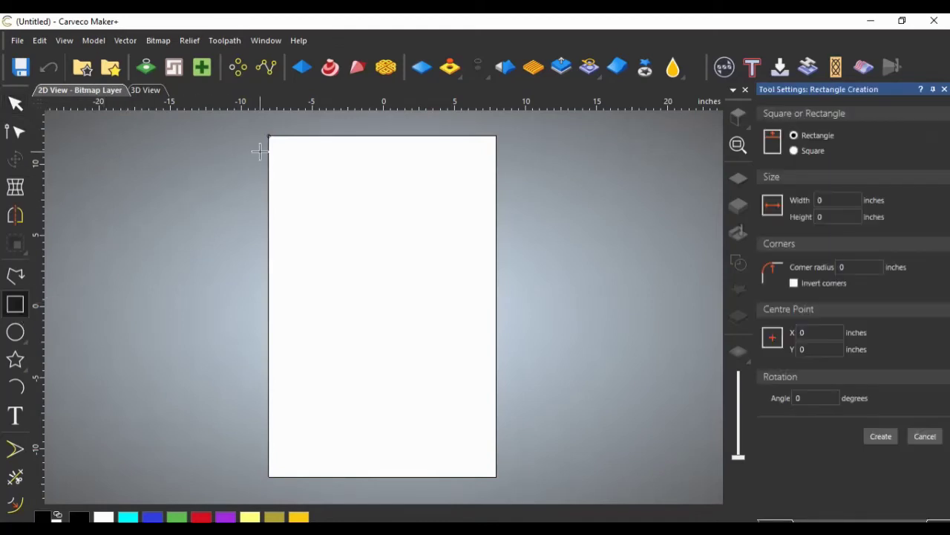
left_click_drag(269, 136, 496, 476)
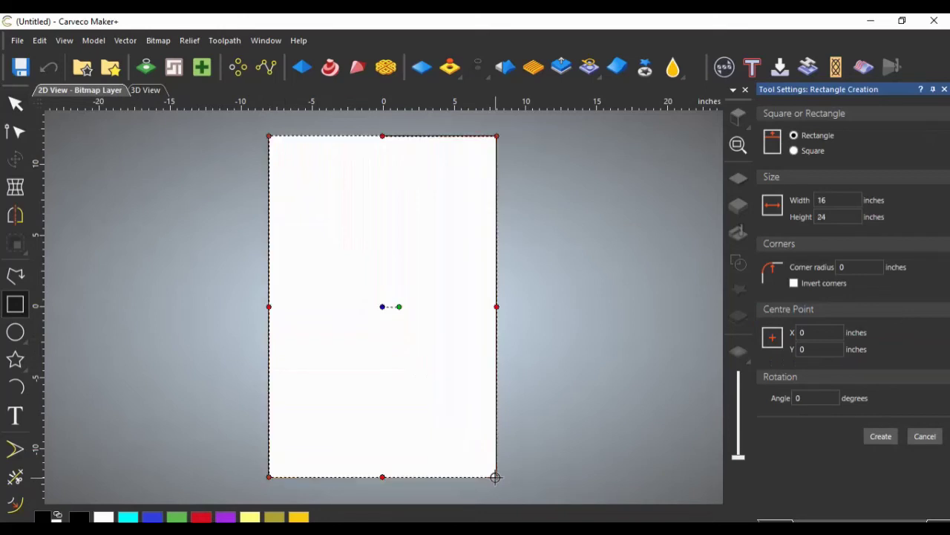
left_click(888, 443)
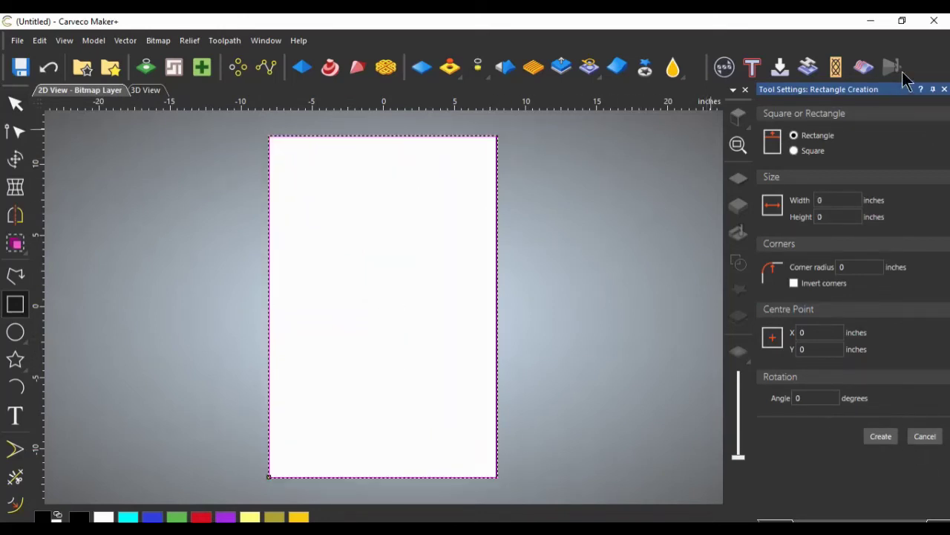
left_click(945, 89)
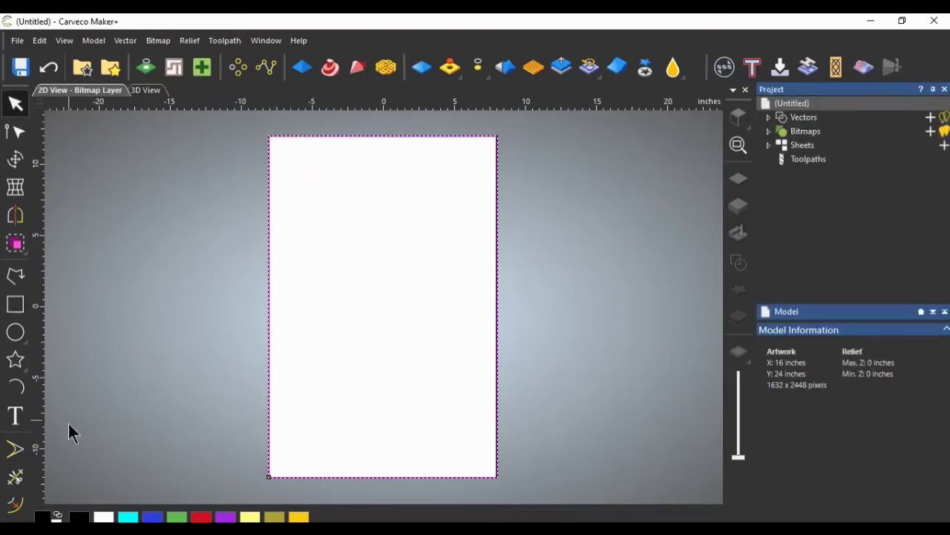
left_click(15, 503)
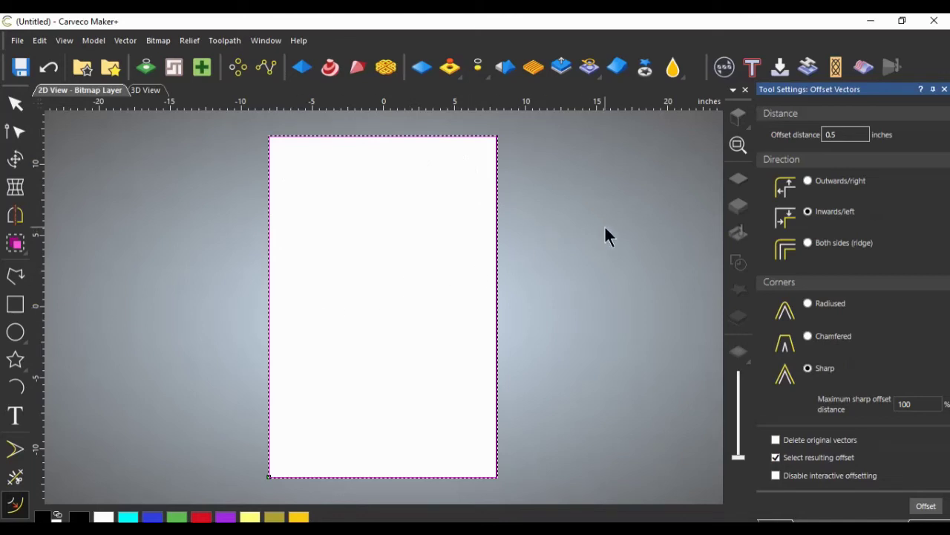
- Offset the border 1.75 inches inward, switch to 3D view, and select the outer rectangle
left_click(842, 134)
left_click(927, 506)
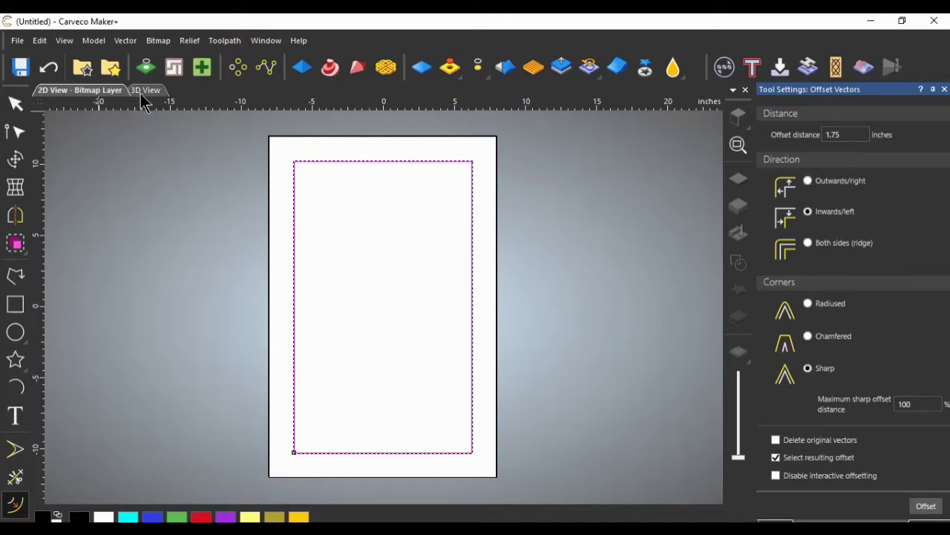
key("F3")
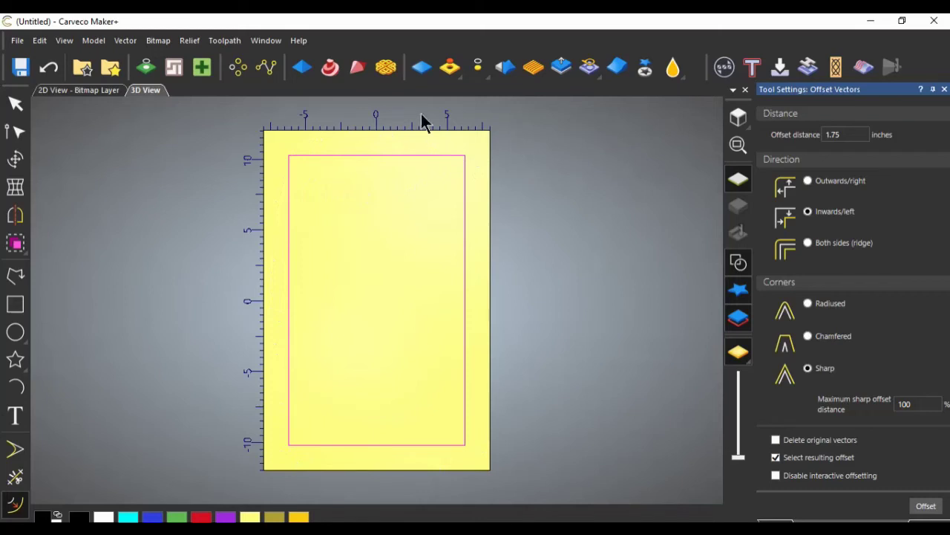
left_click(563, 195)
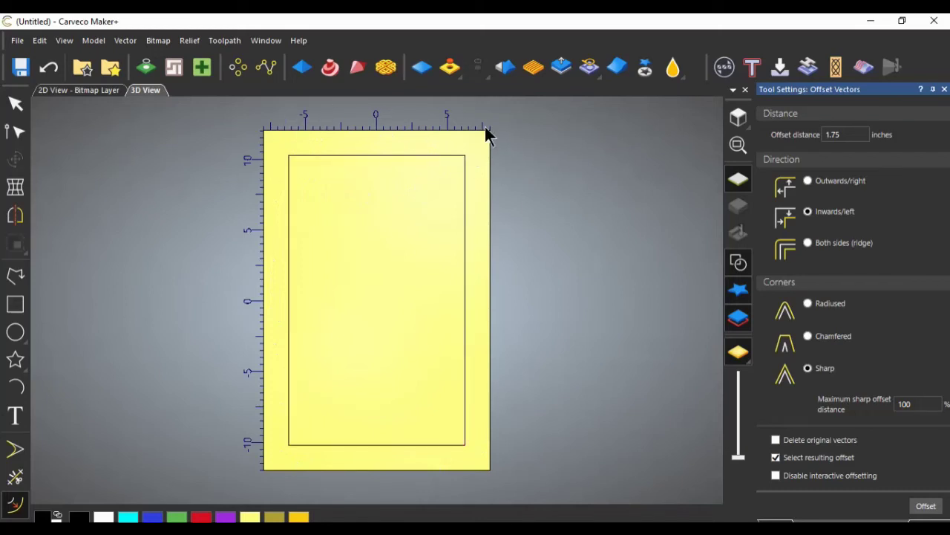
left_click(490, 136)
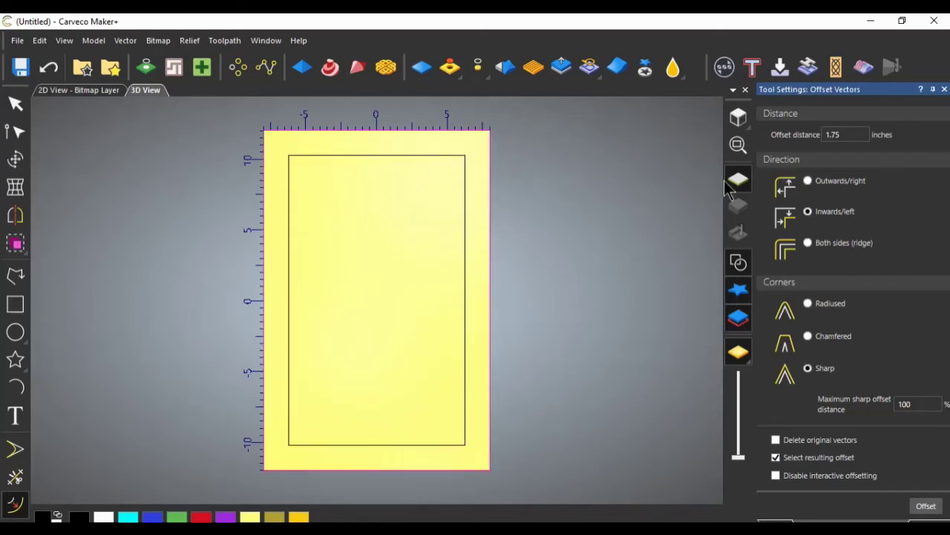
- Apply a 0.25-inch Start Height to the outer rectangle in the Shape Editor
left_click(945, 89)
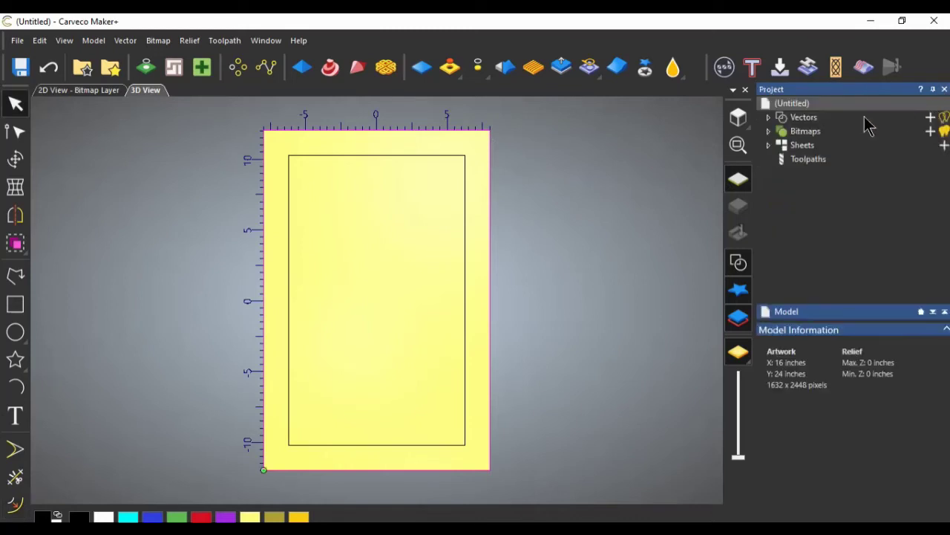
left_click(303, 69)
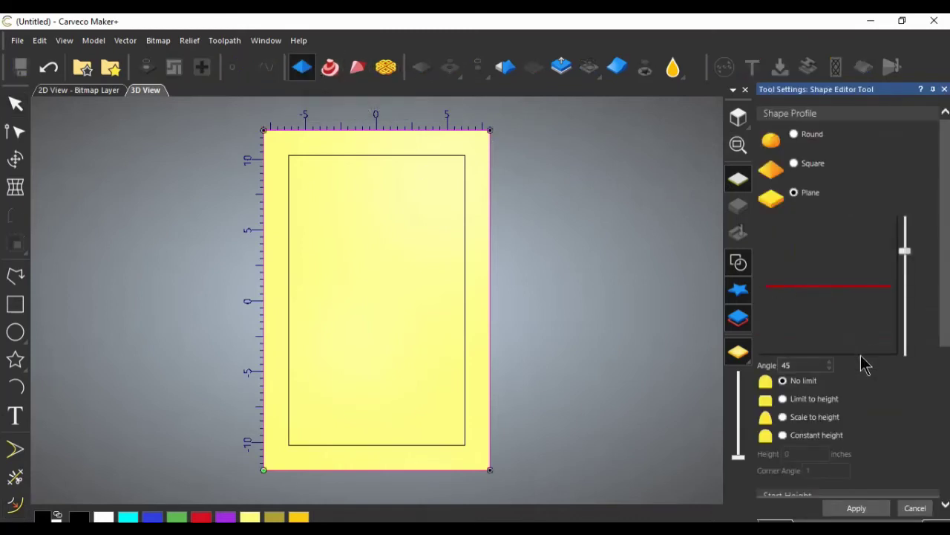
scroll(846, 213, "down", 3)
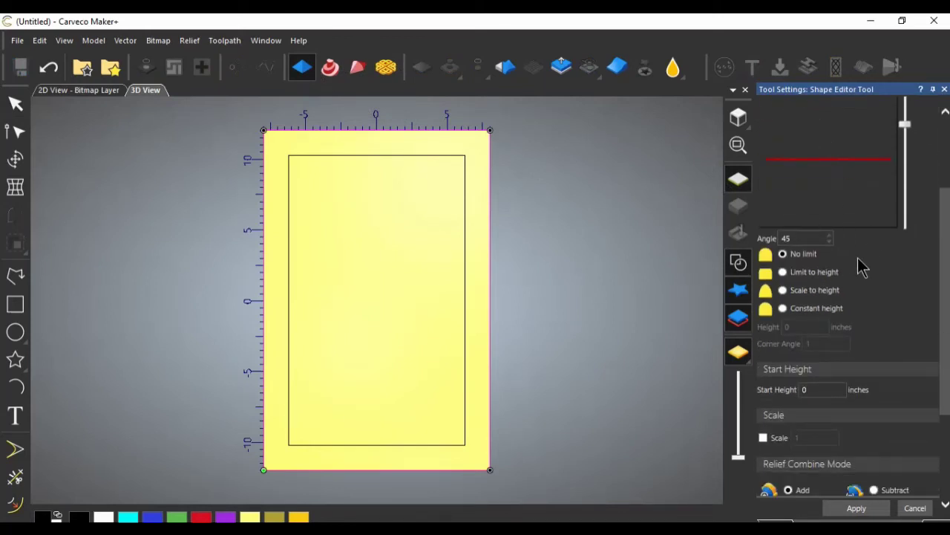
scroll(857, 265, "down", 2)
scroll(853, 281, "down", 2)
left_click(813, 262)
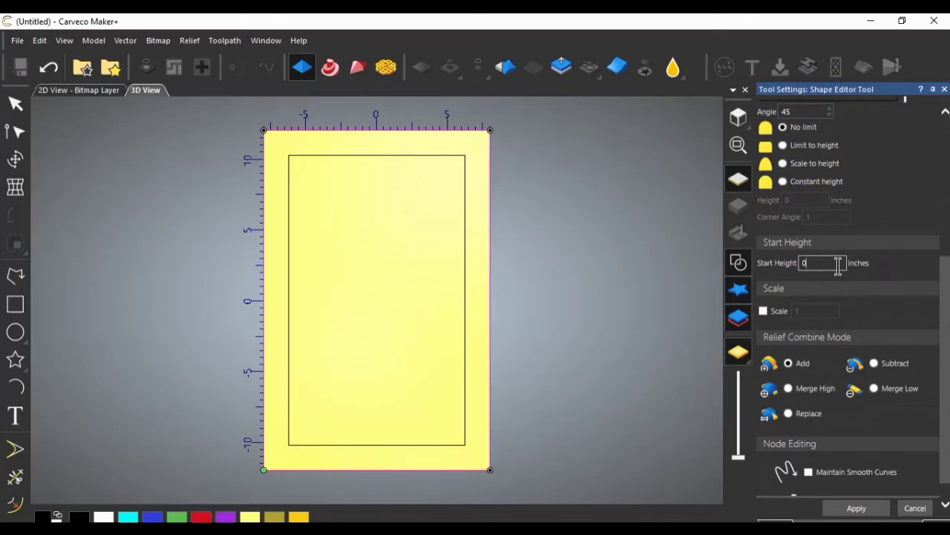
type(".25")
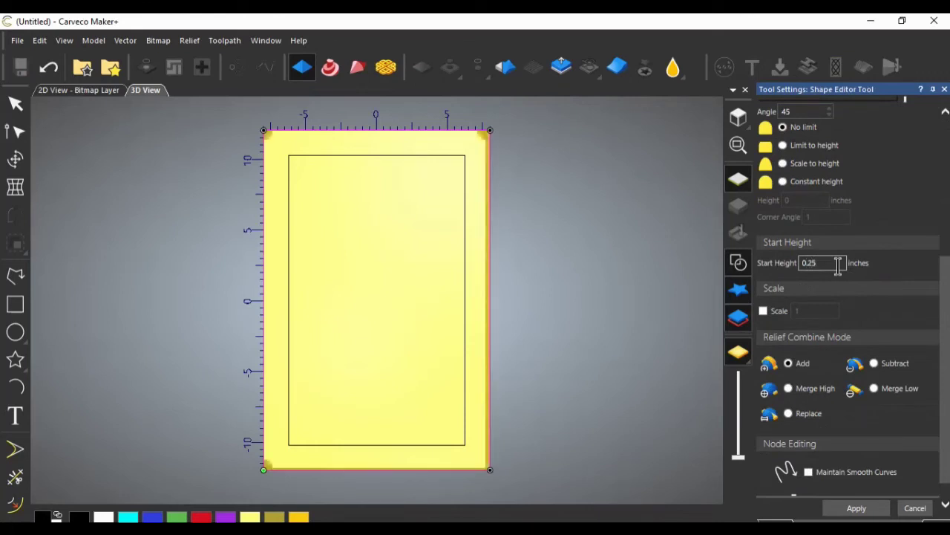
scroll(838, 293, "down", 1)
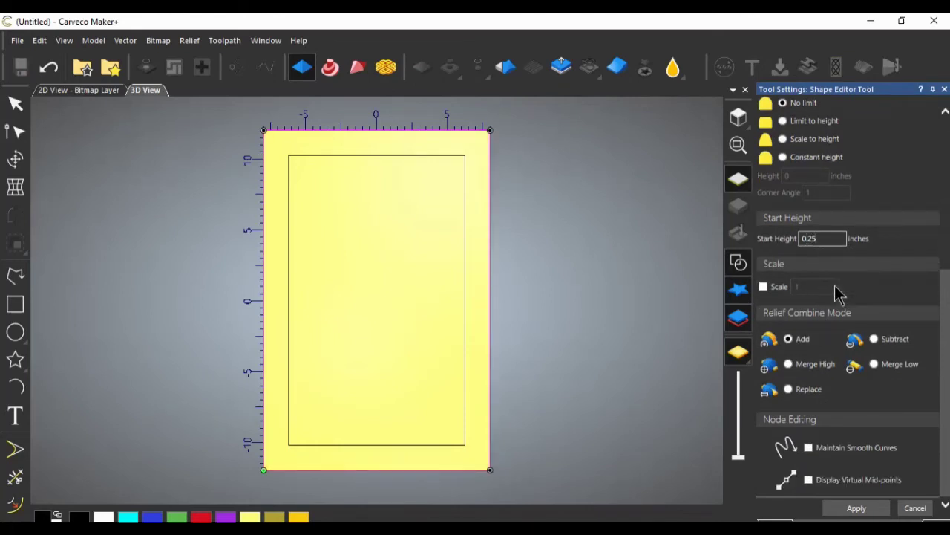
left_click(856, 509)
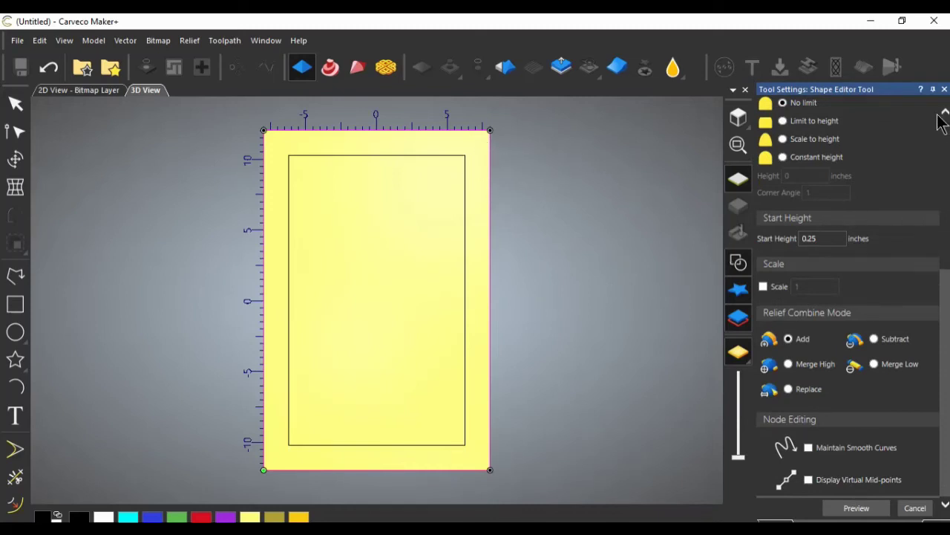
left_click(944, 90)
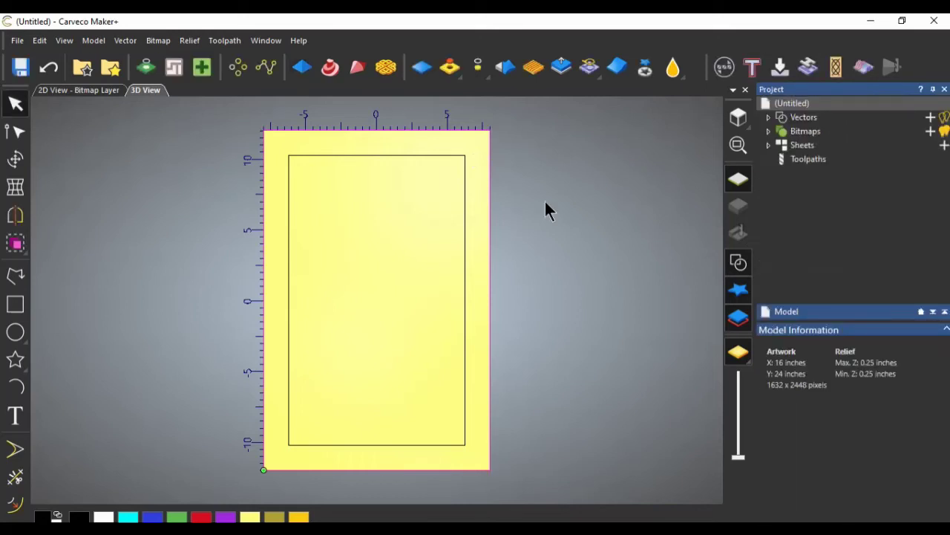
- Give the inner rectangle a Square profile with a 22-degree slope angle
left_click(464, 205)
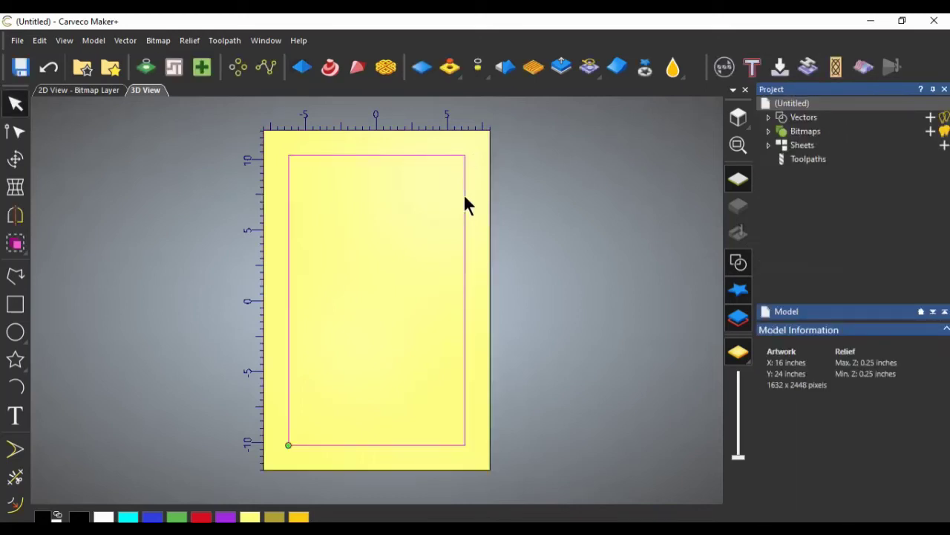
left_click(302, 74)
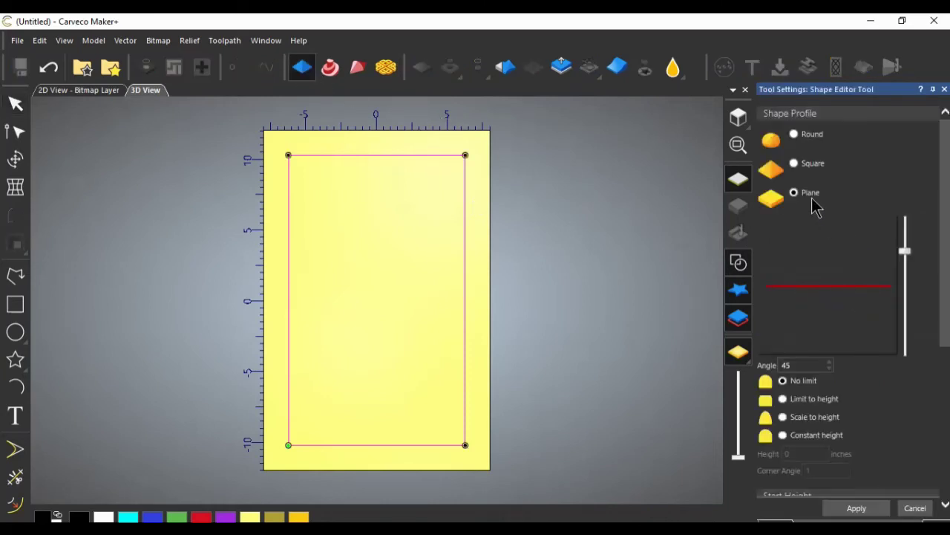
left_click(795, 163)
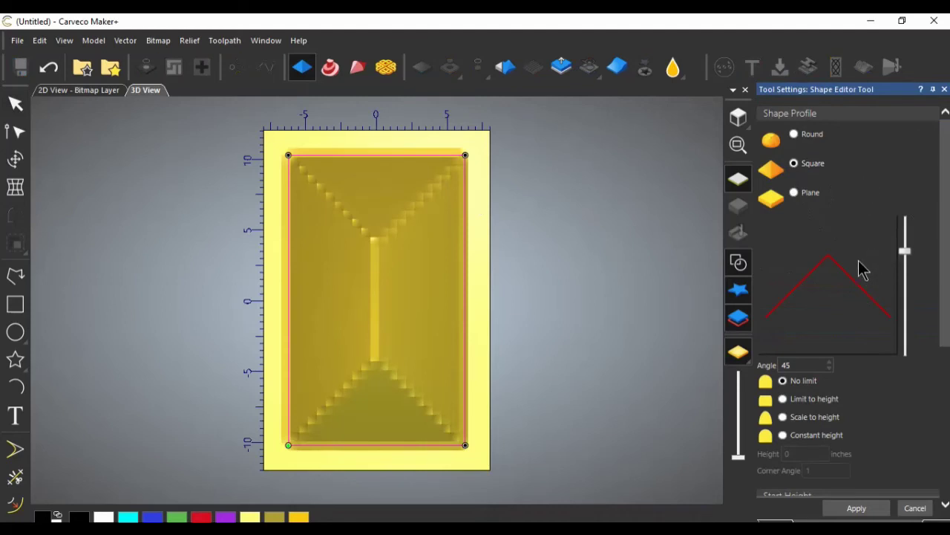
left_click(792, 365)
left_click_drag(791, 365, 783, 363)
type("22")
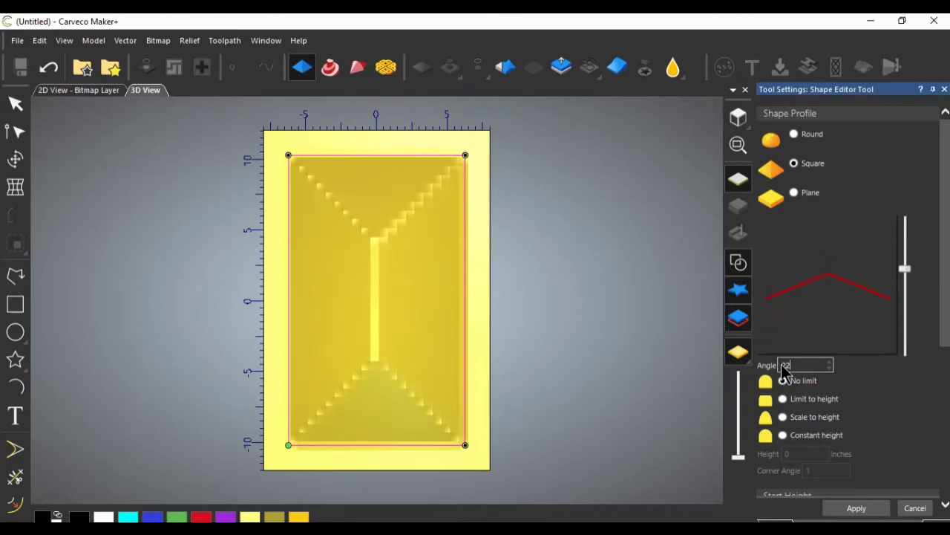
- Limit the bevelled panel to 0.75 inches high and apply the shape
left_click(783, 398)
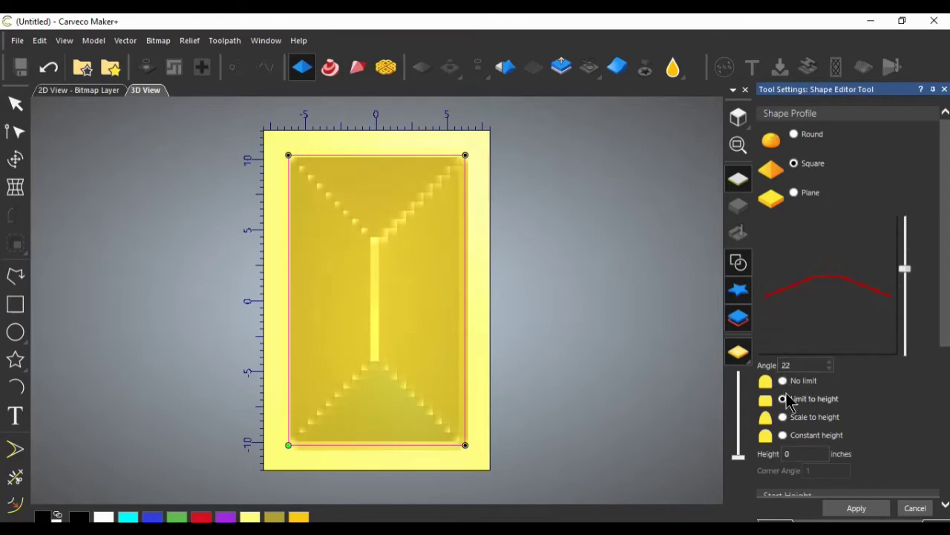
scroll(848, 361, "down", 3)
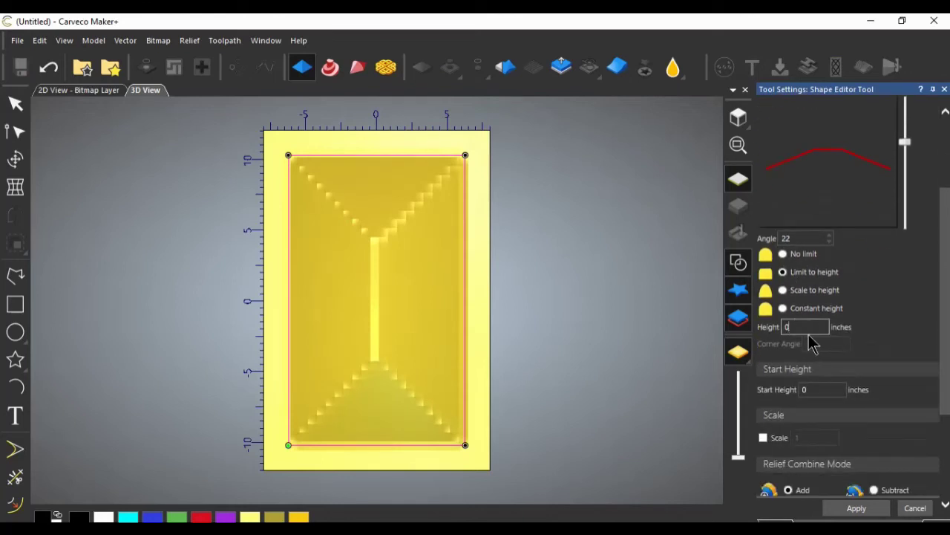
type(".5")
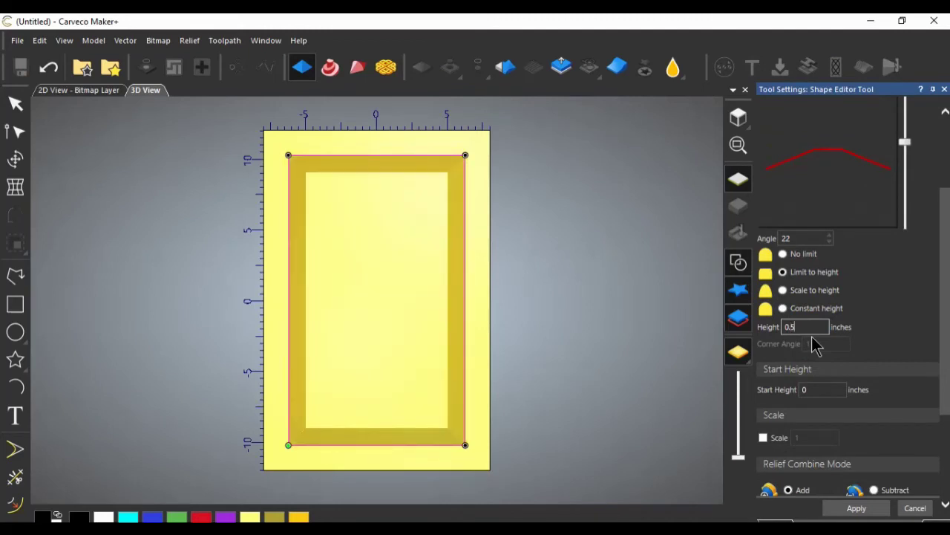
key("BackSpace")
type("75")
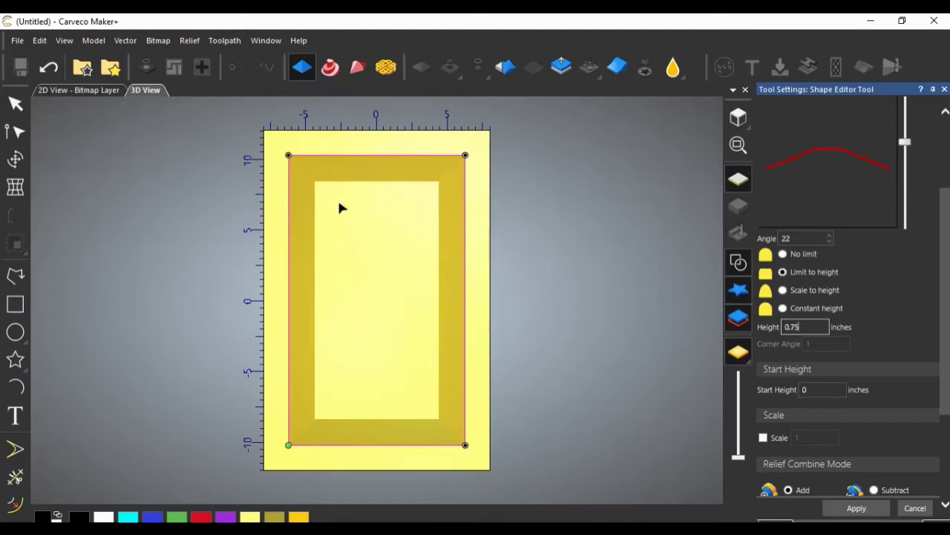
scroll(870, 275, "down", 3)
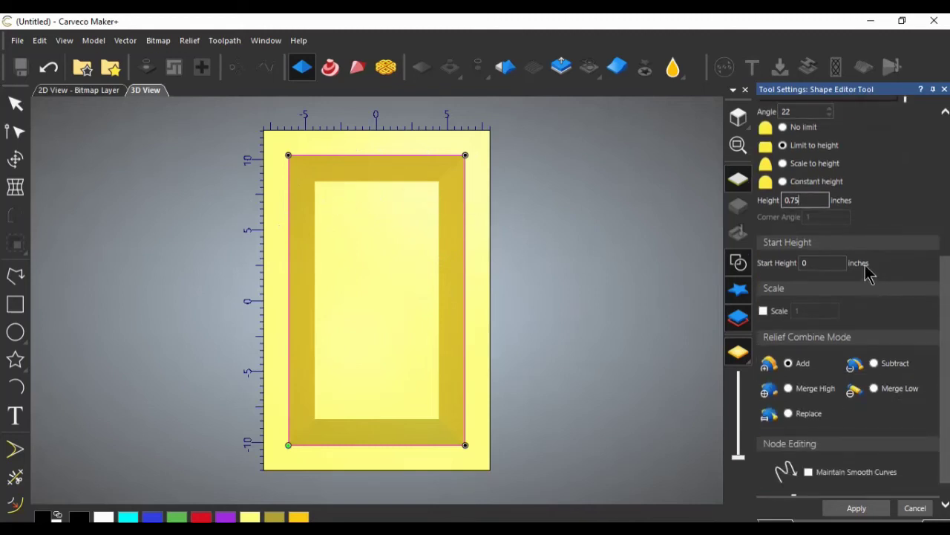
scroll(840, 278, "down", 1)
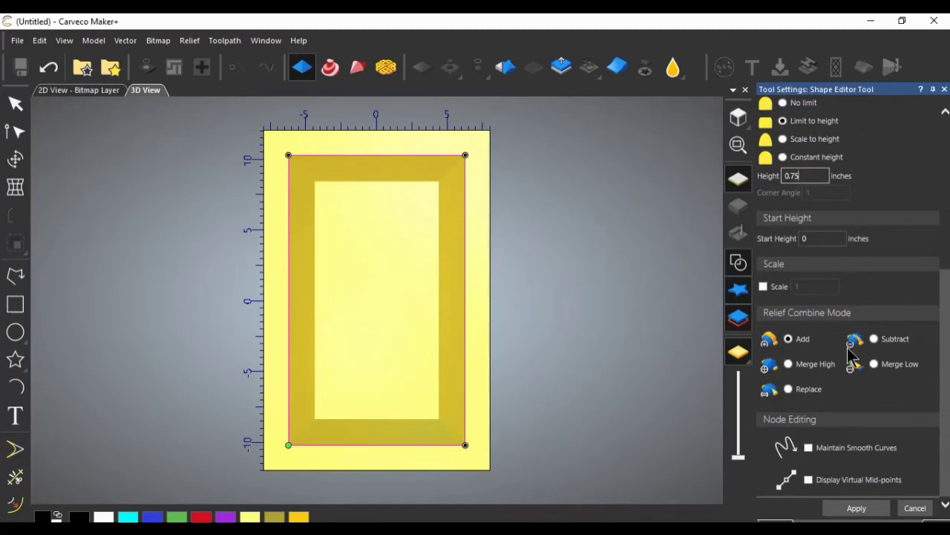
left_click(855, 508)
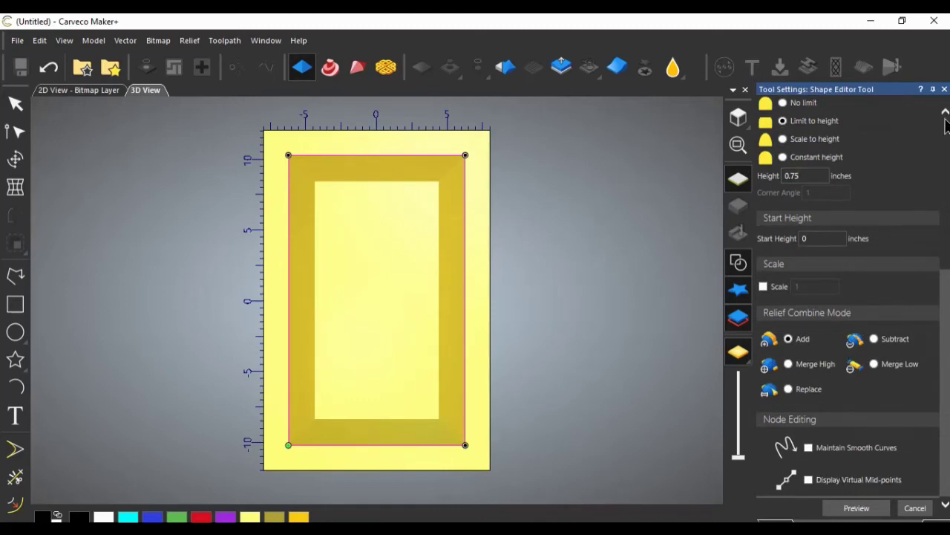
left_click(943, 89)
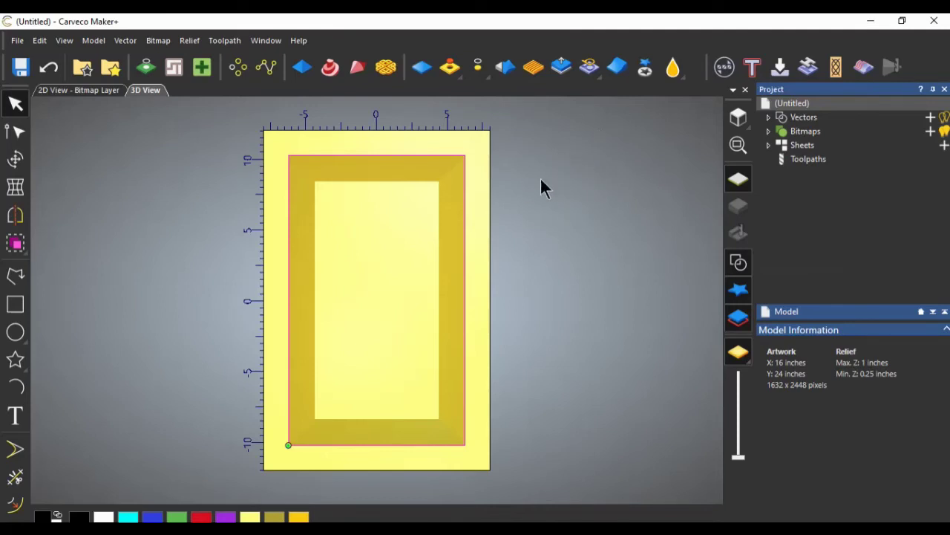
- Start a Machine Relief toolpath limited to inside the selected inner rectangle
left_click(549, 196)
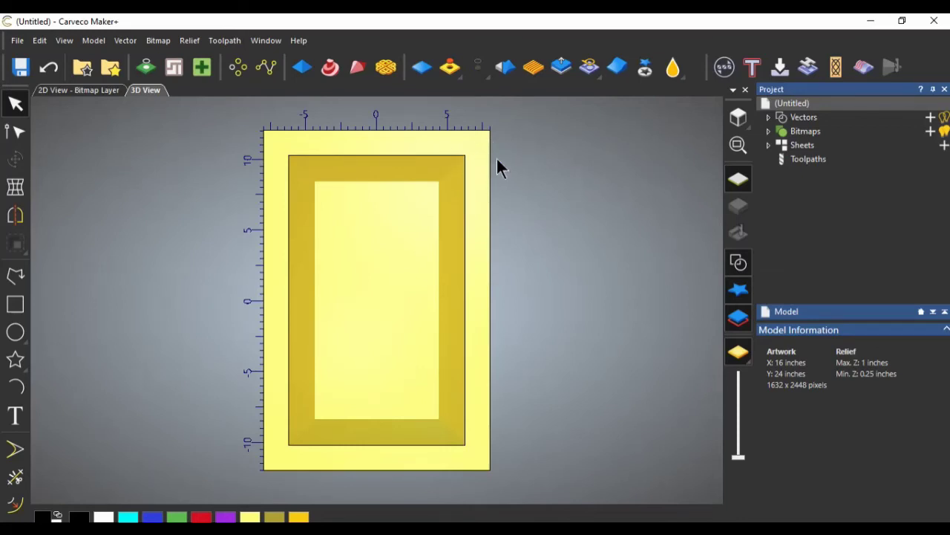
left_click(862, 66)
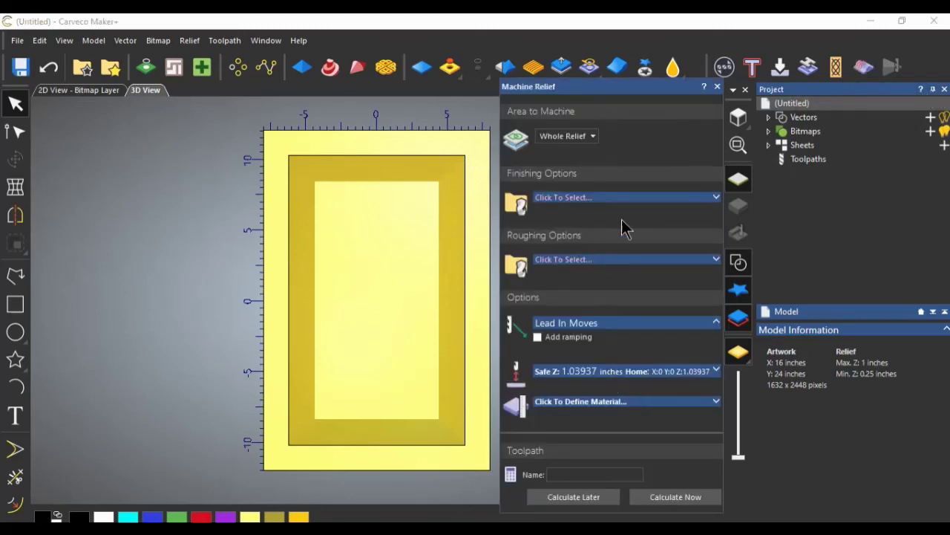
left_click(465, 159)
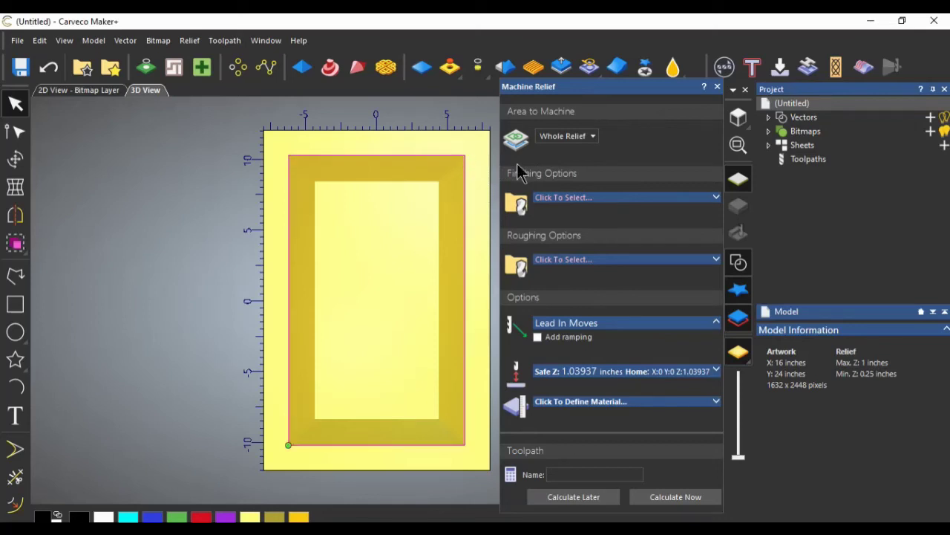
left_click(594, 137)
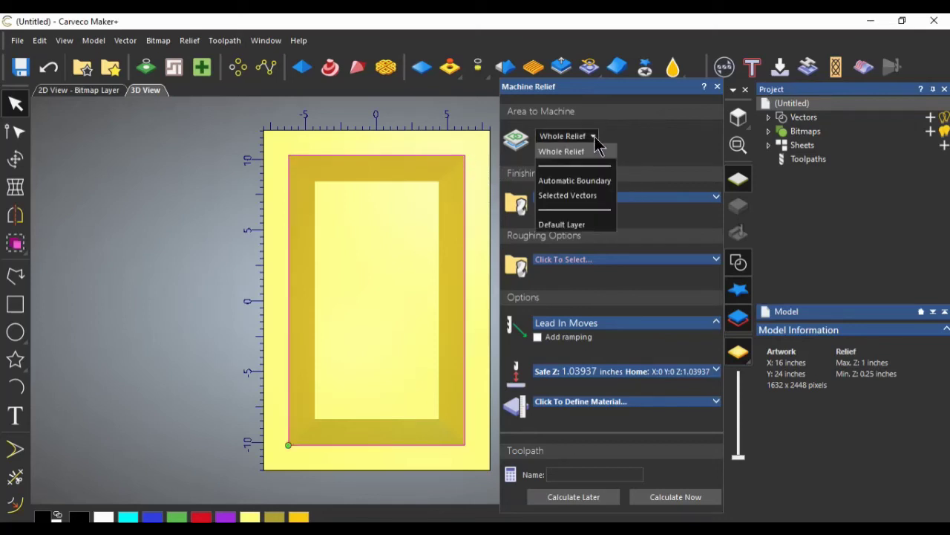
left_click(580, 198)
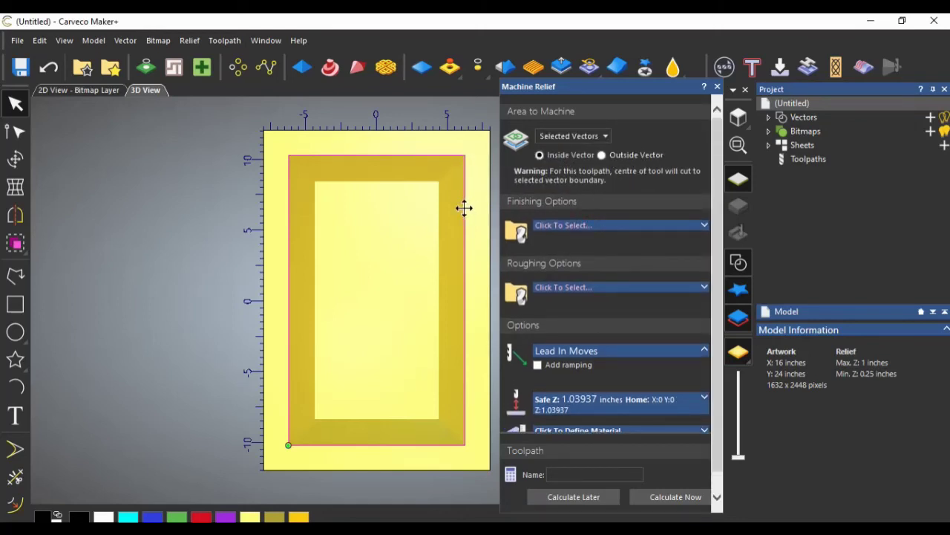
- Set the finishing tool to Ball Nose 1/4 Inch with tool number 2
left_click(625, 231)
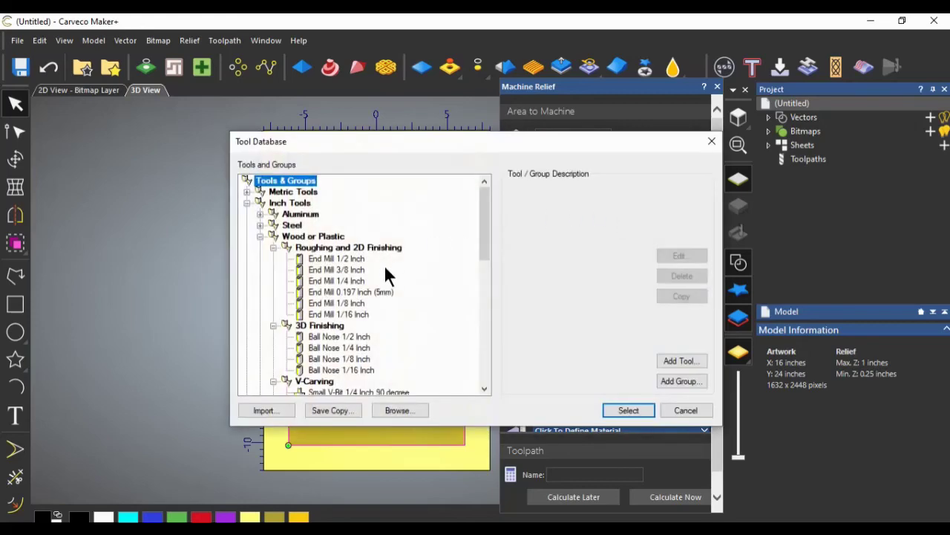
left_click(363, 348)
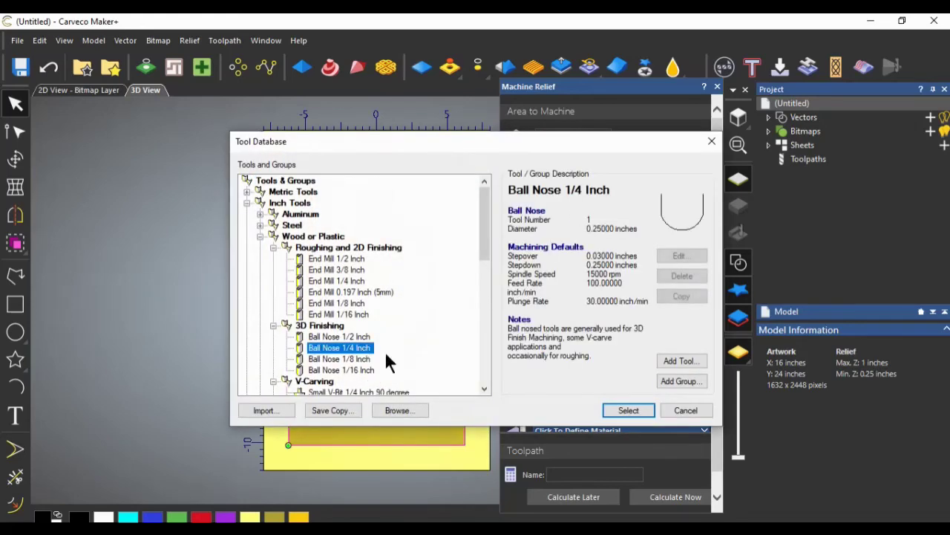
left_click(628, 411)
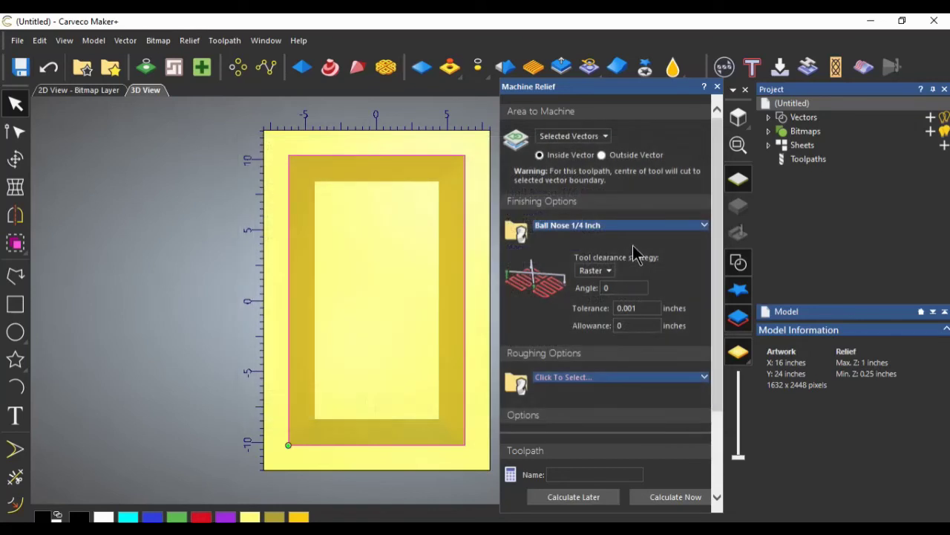
left_click(593, 320)
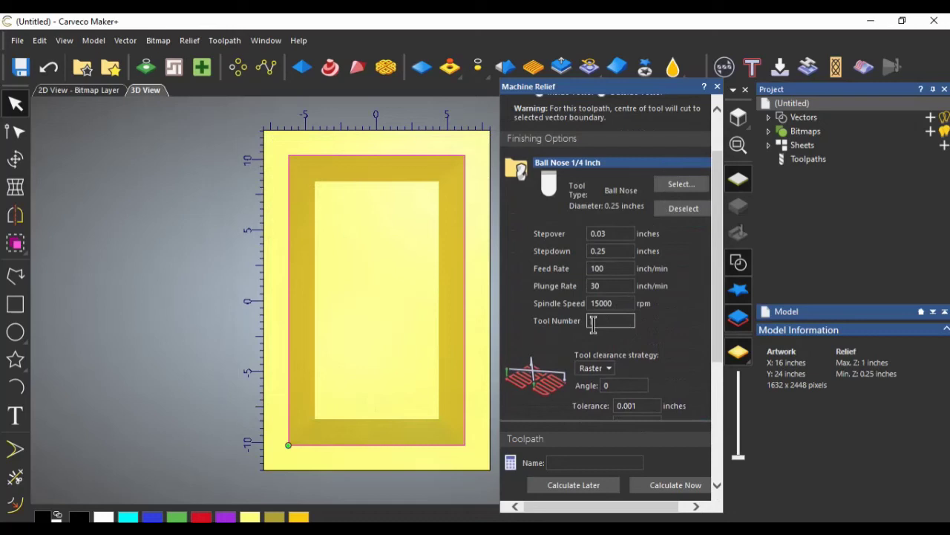
type("2")
left_click(610, 233)
- Choose End Mill 1/4 Inch from the Tool Database as the roughing tool
scroll(628, 327, "down", 3)
left_click(621, 256)
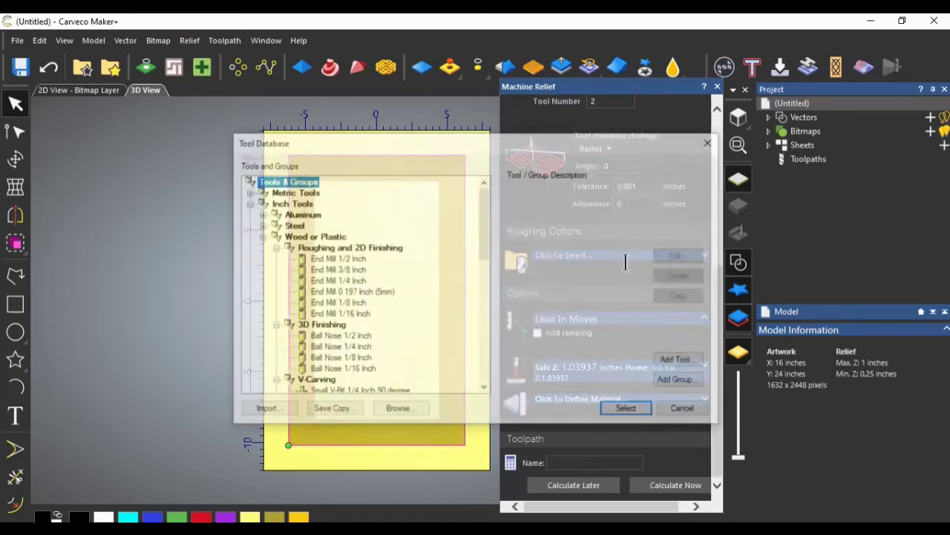
left_click(337, 281)
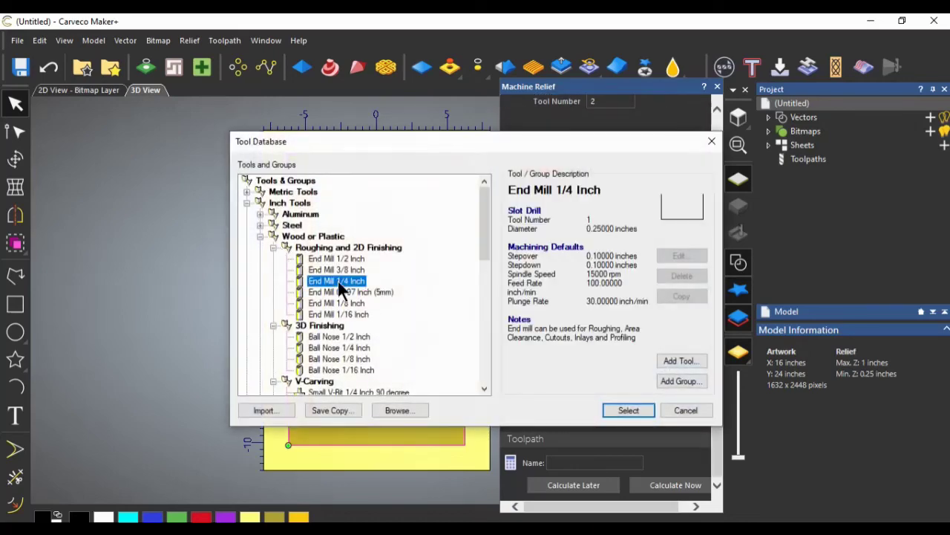
left_click(629, 410)
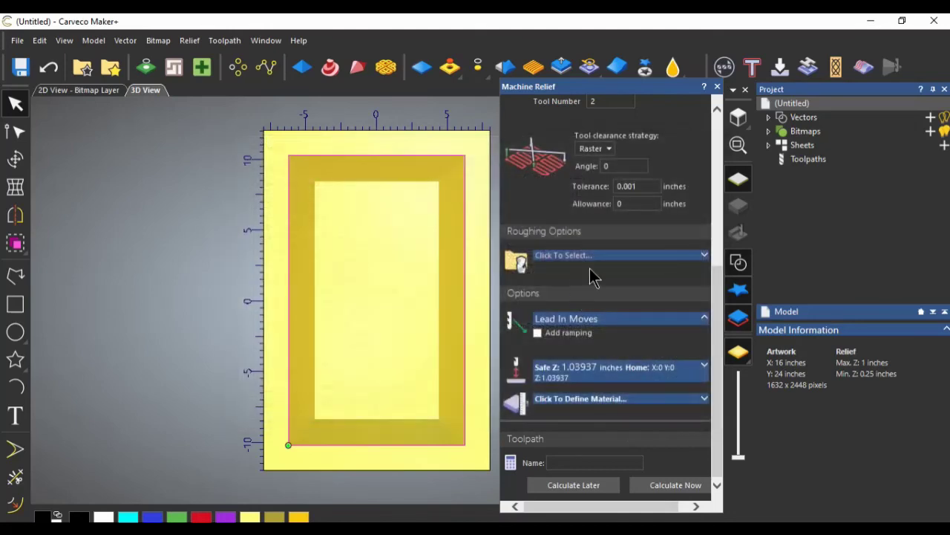
scroll(636, 286, "down", 3)
scroll(644, 292, "down", 1)
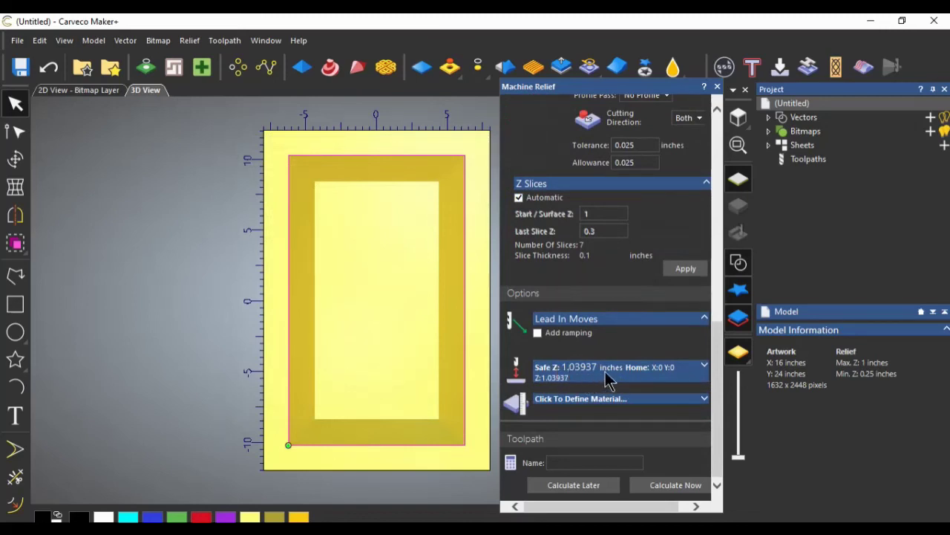
- Set the toolpath's safe Z height to 0.25 inches
left_click(705, 368)
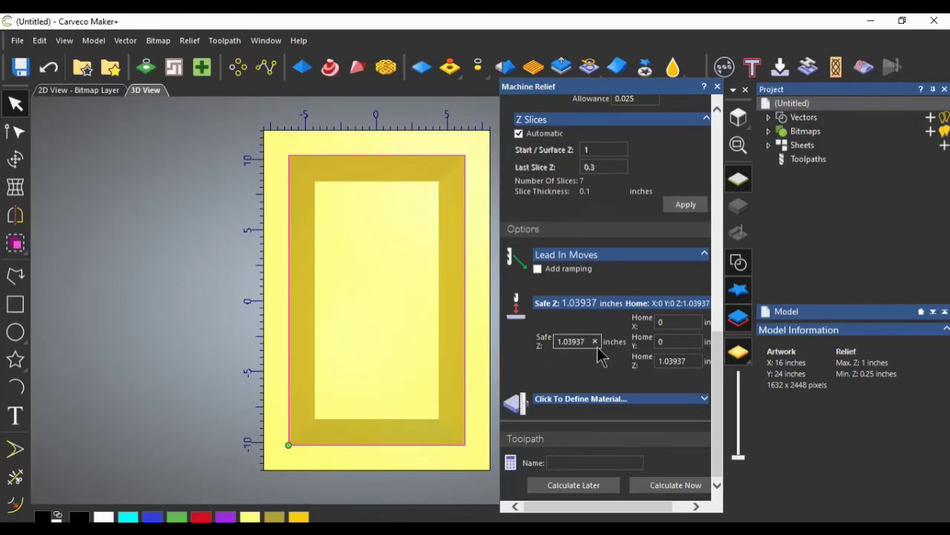
key("BackSpace")
key("BackSpace")
key("BackSpace")
key("BackSpace")
key("BackSpace")
key("BackSpace")
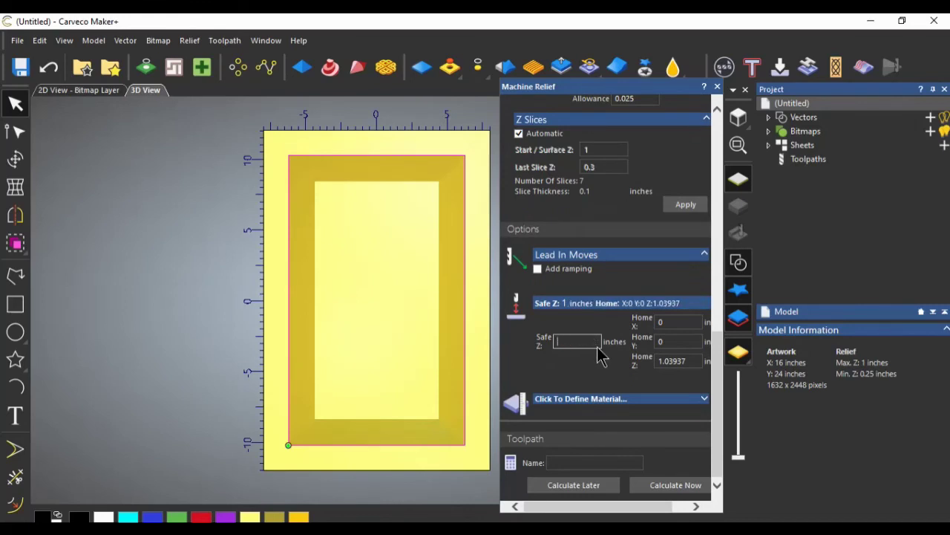
type(".25")
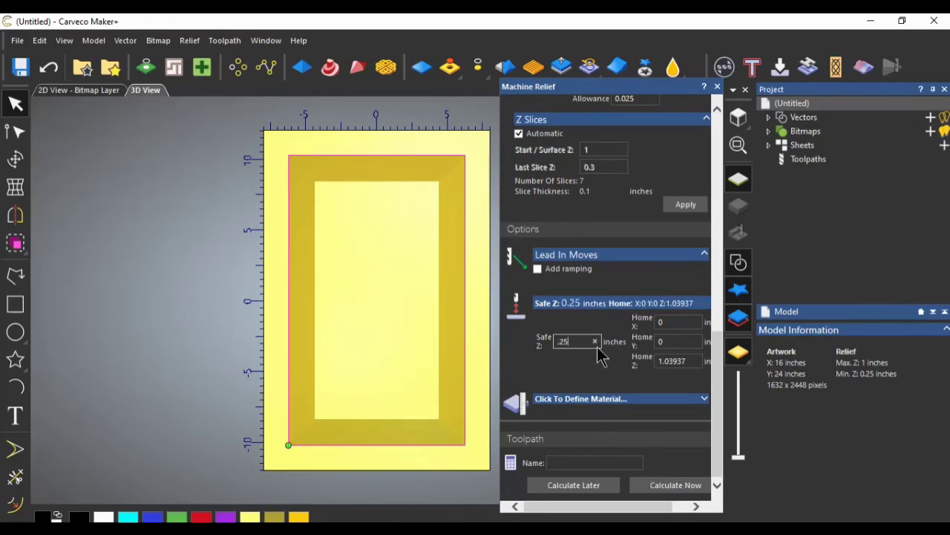
- Define the material thickness as 1 inch
left_click(706, 405)
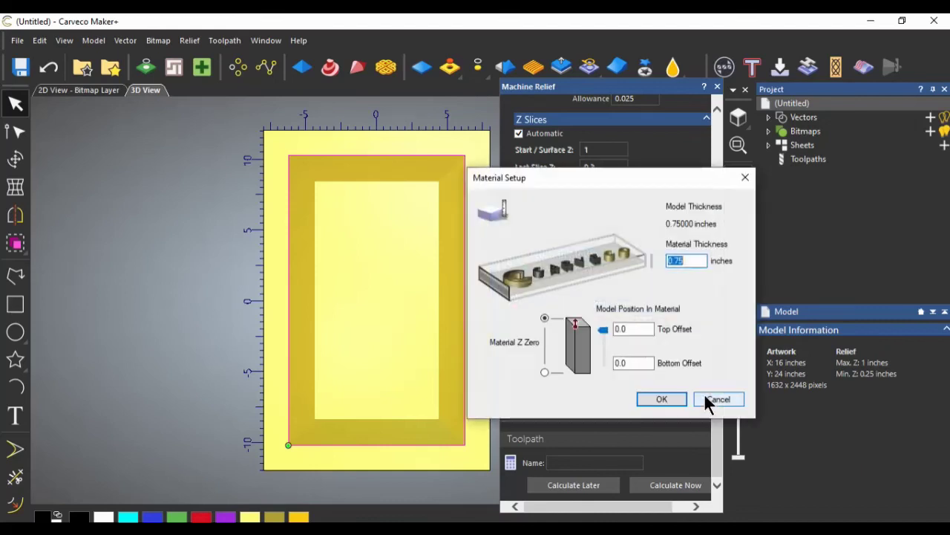
left_click(675, 268)
double_click(675, 266)
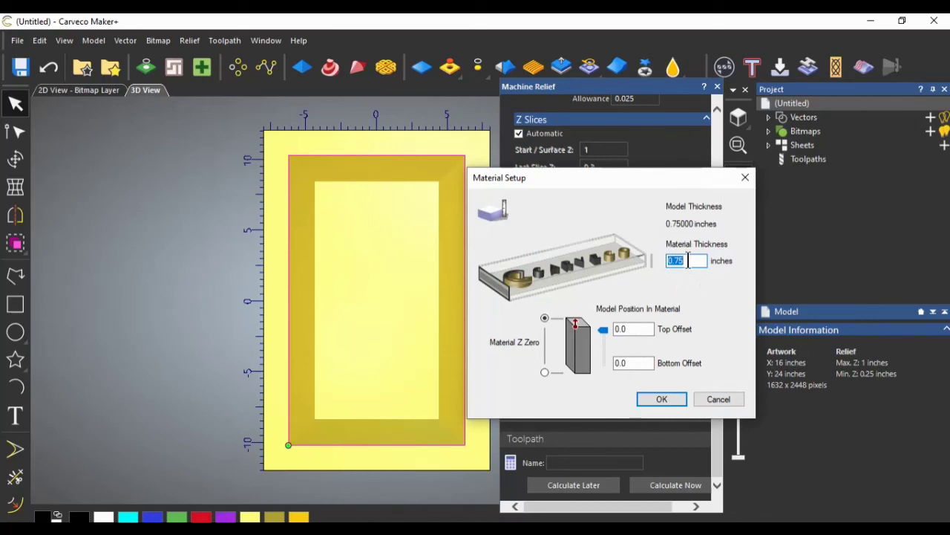
type("1")
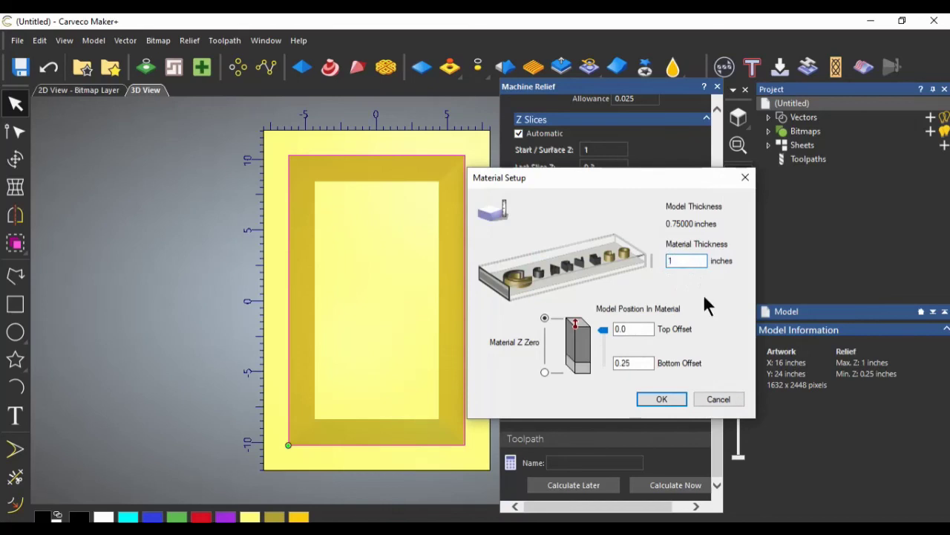
left_click(650, 403)
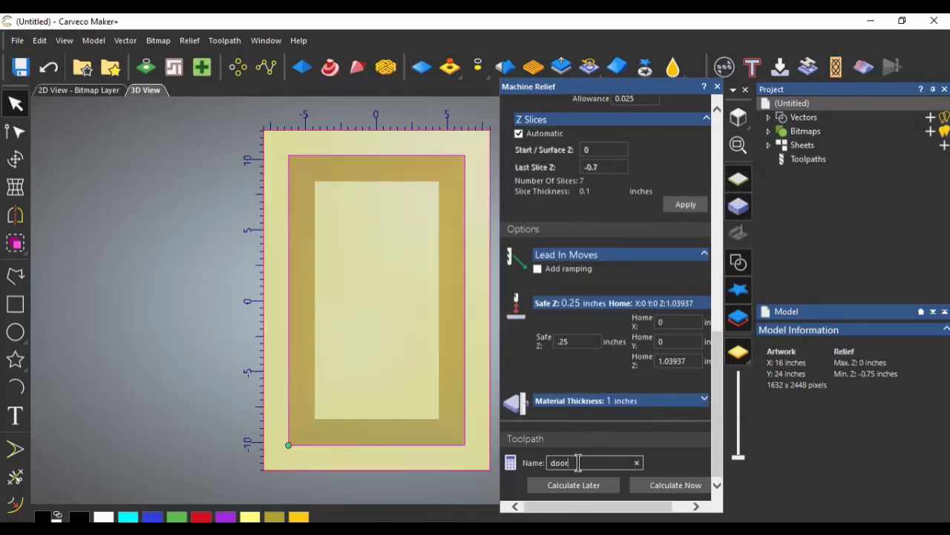
- Calculate the door toolpath, close Machine Relief, and select door under Toolpaths in the Project tree
left_click(693, 490)
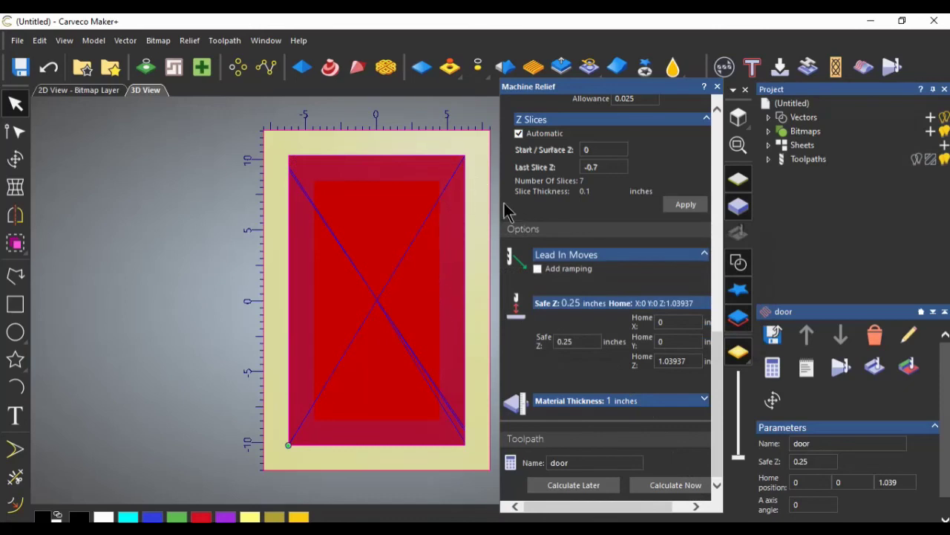
left_click(718, 88)
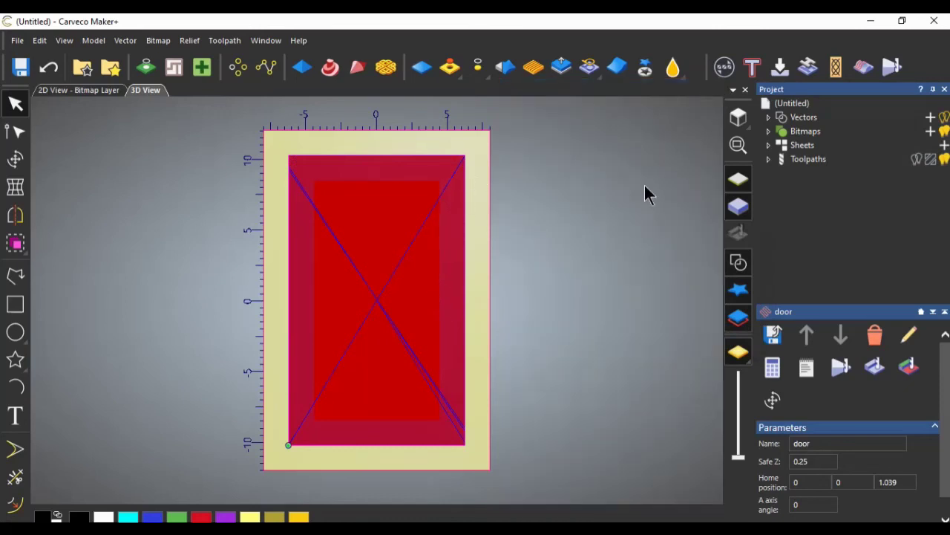
double_click(807, 161)
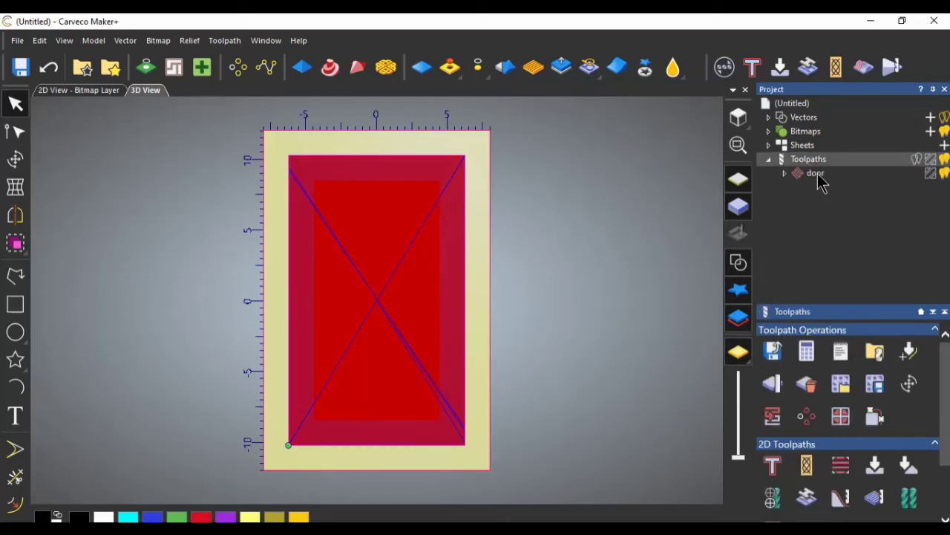
left_click(820, 176)
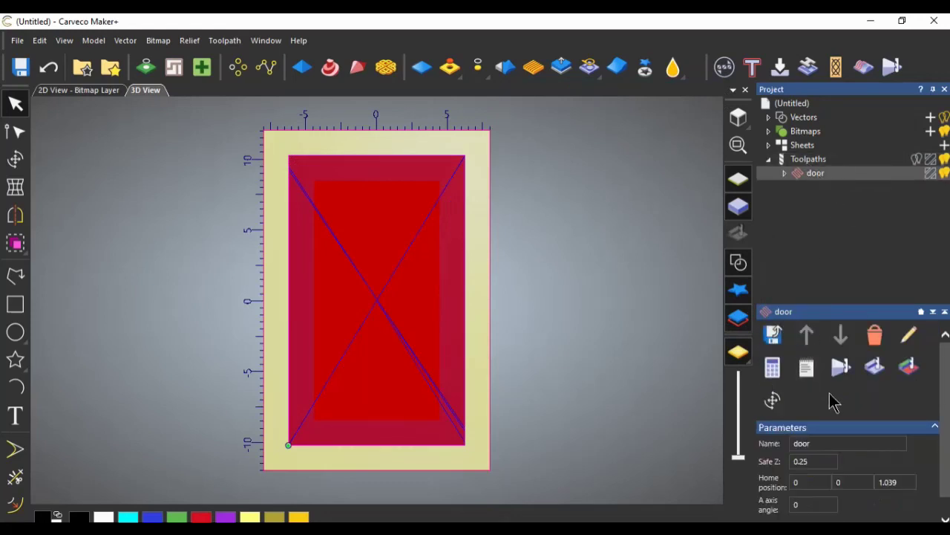
- Simulate the door toolpath on the standard block and inspect the carved bevelled panel from several angles
left_click(876, 369)
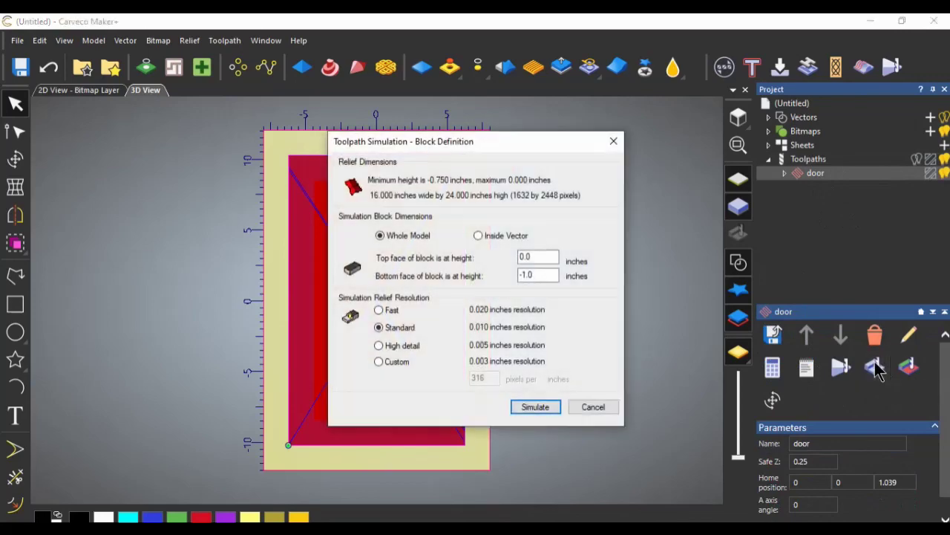
left_click(551, 408)
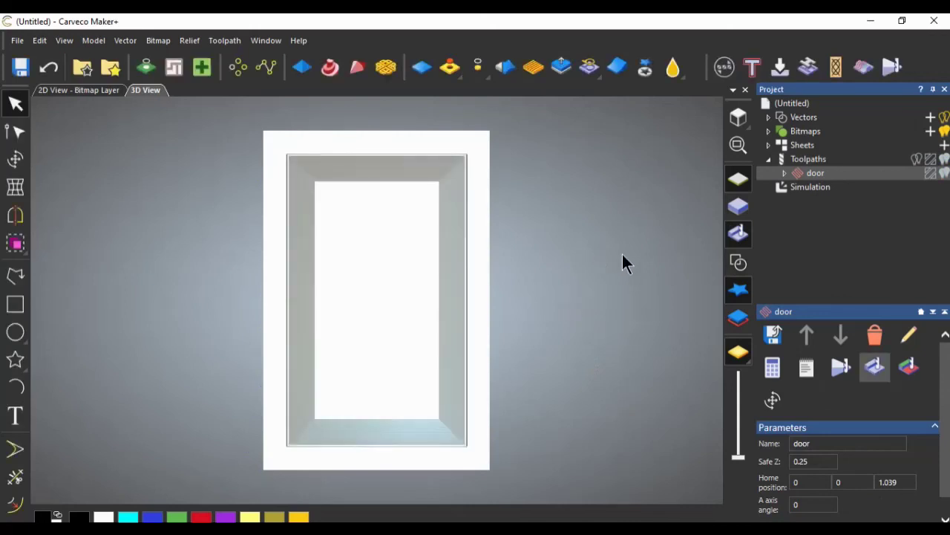
left_click_drag(622, 257, 359, 272)
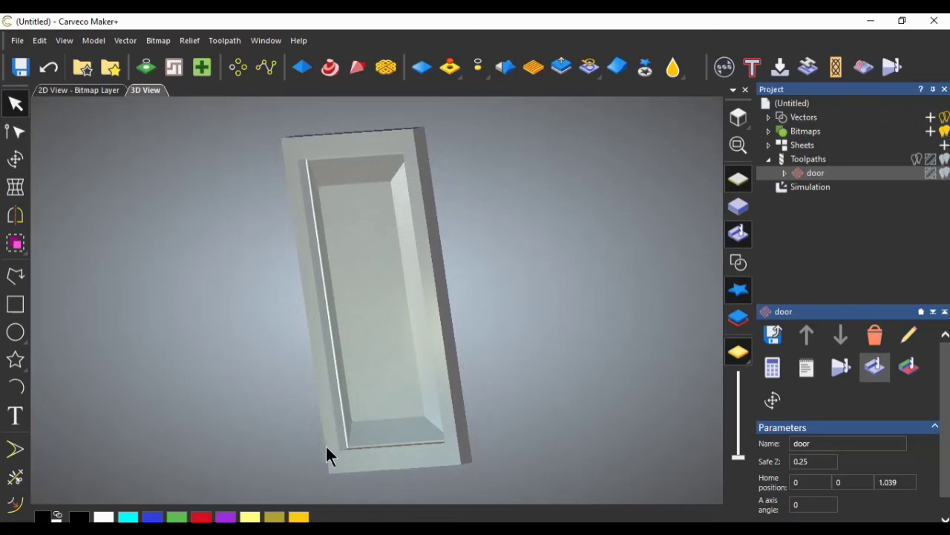
left_click_drag(621, 356, 634, 276)
left_click_drag(490, 159, 609, 140)
left_click_drag(495, 307, 483, 249)
left_click_drag(390, 162, 389, 223)
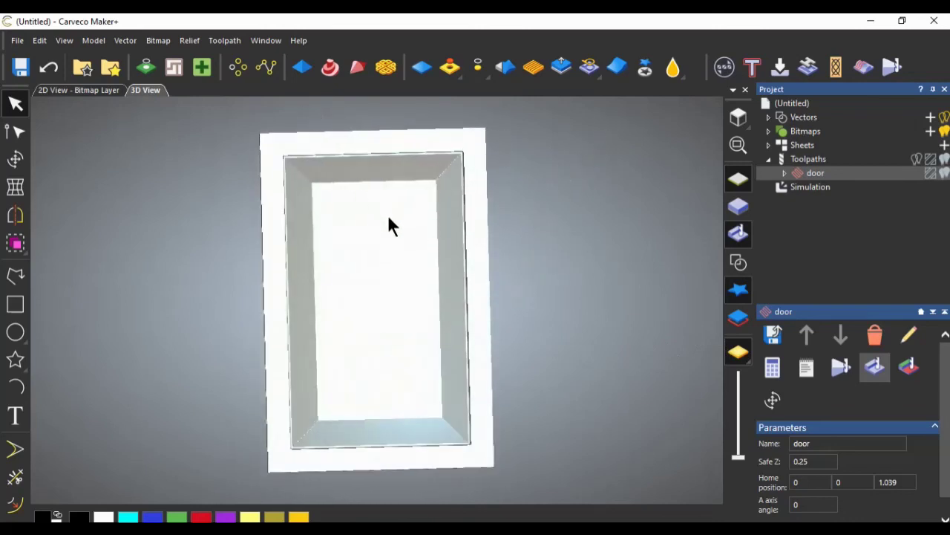
left_click(772, 335)
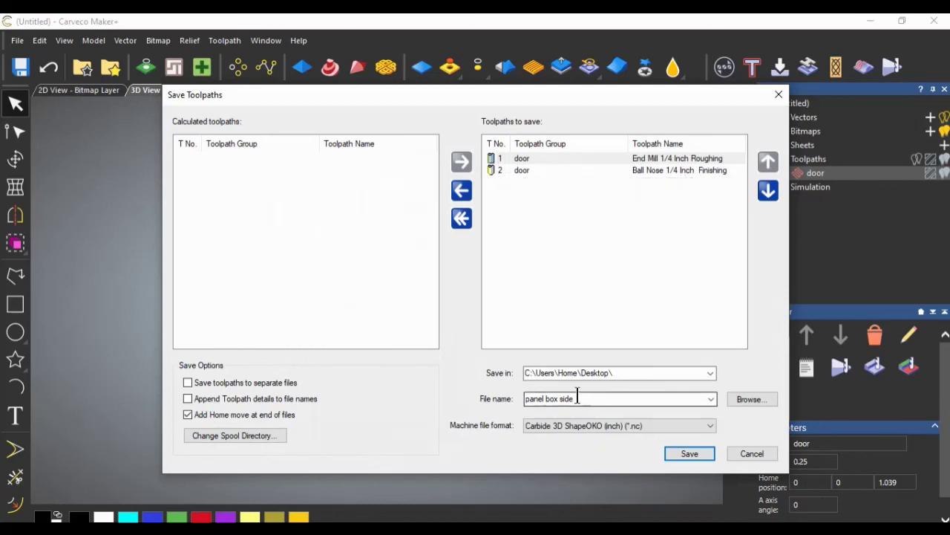
left_click(691, 454)
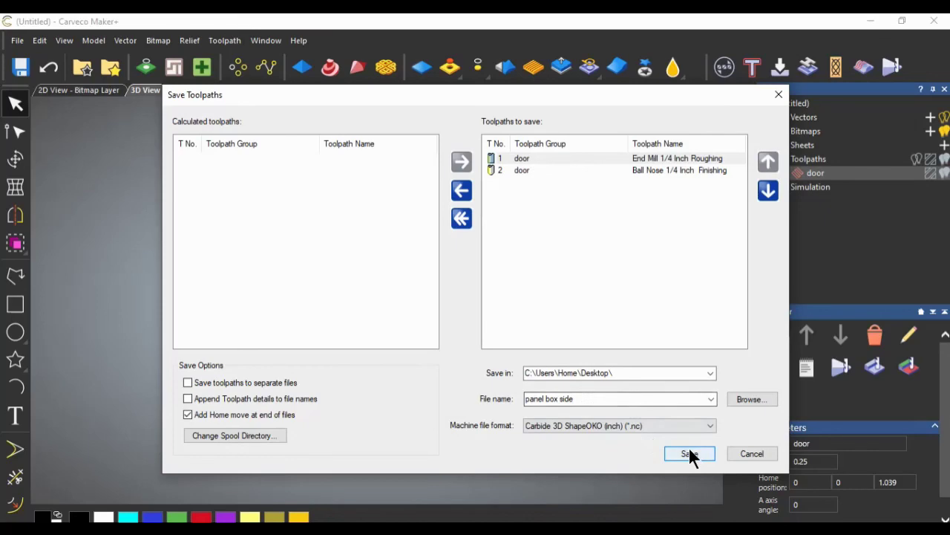
left_click(778, 95)
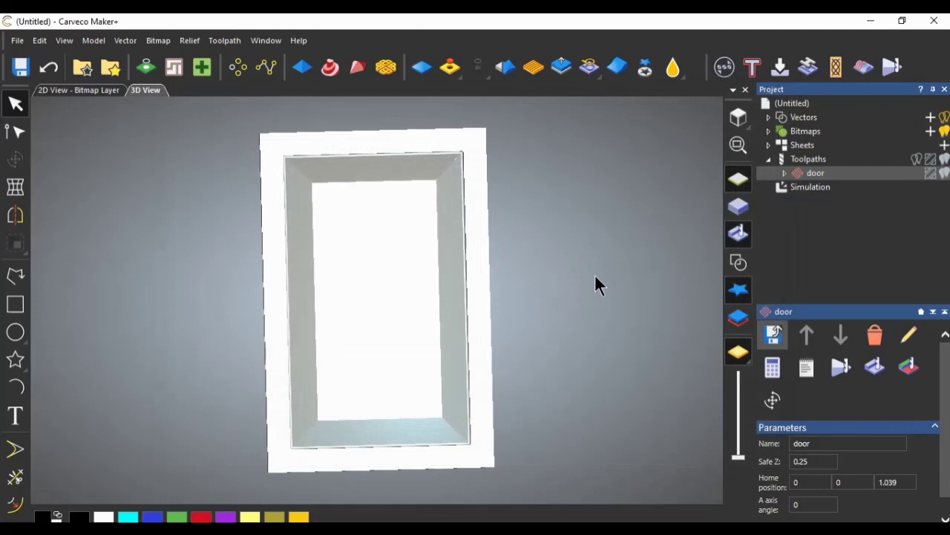
left_click_drag(601, 267, 668, 259)
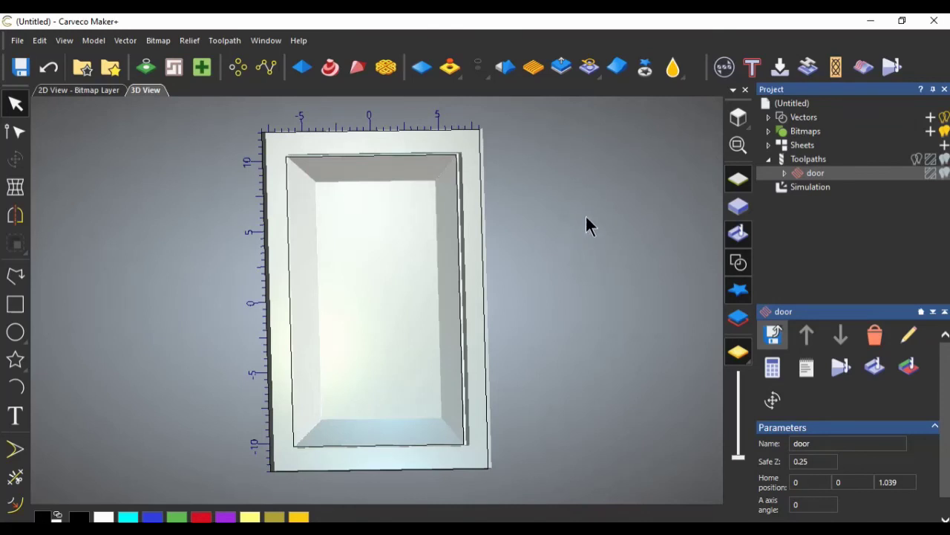
left_click_drag(585, 201, 628, 290)
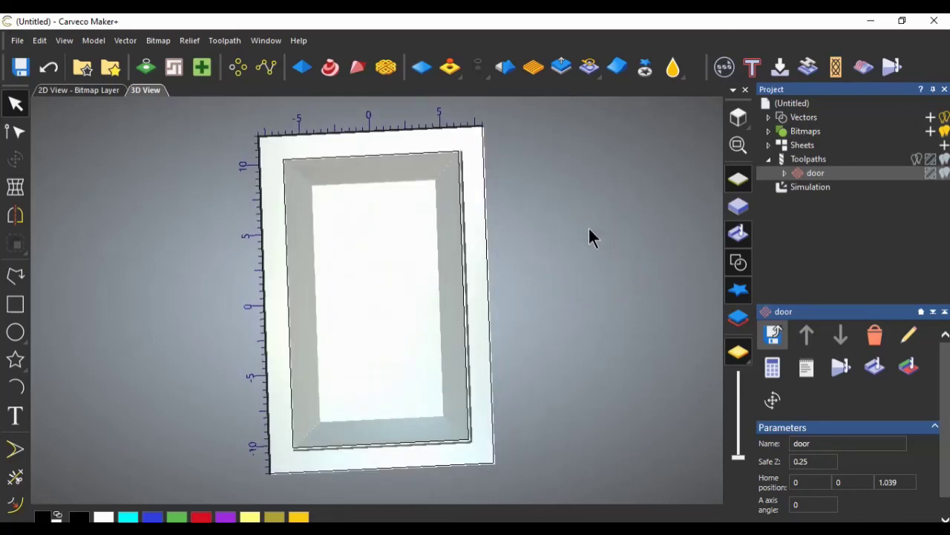